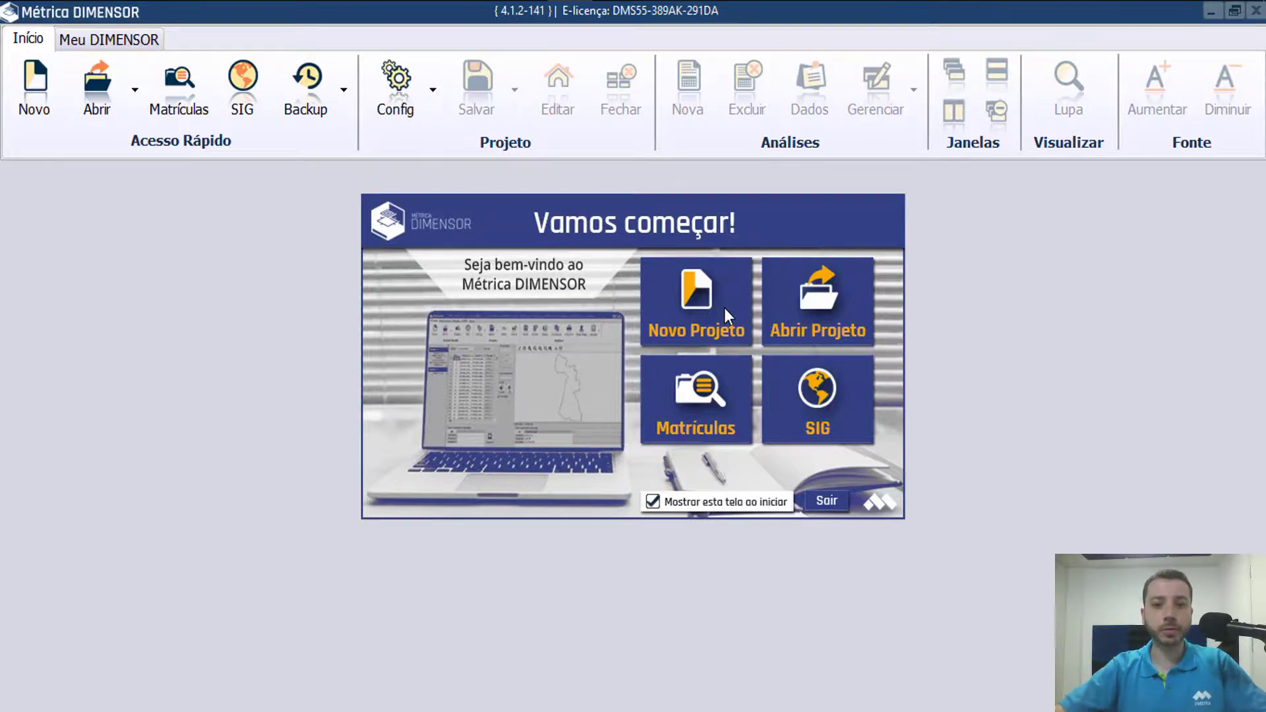
- Create a new rural project with the default property data and set Análise 1 to be filled by importing documents
left_click(724, 307)
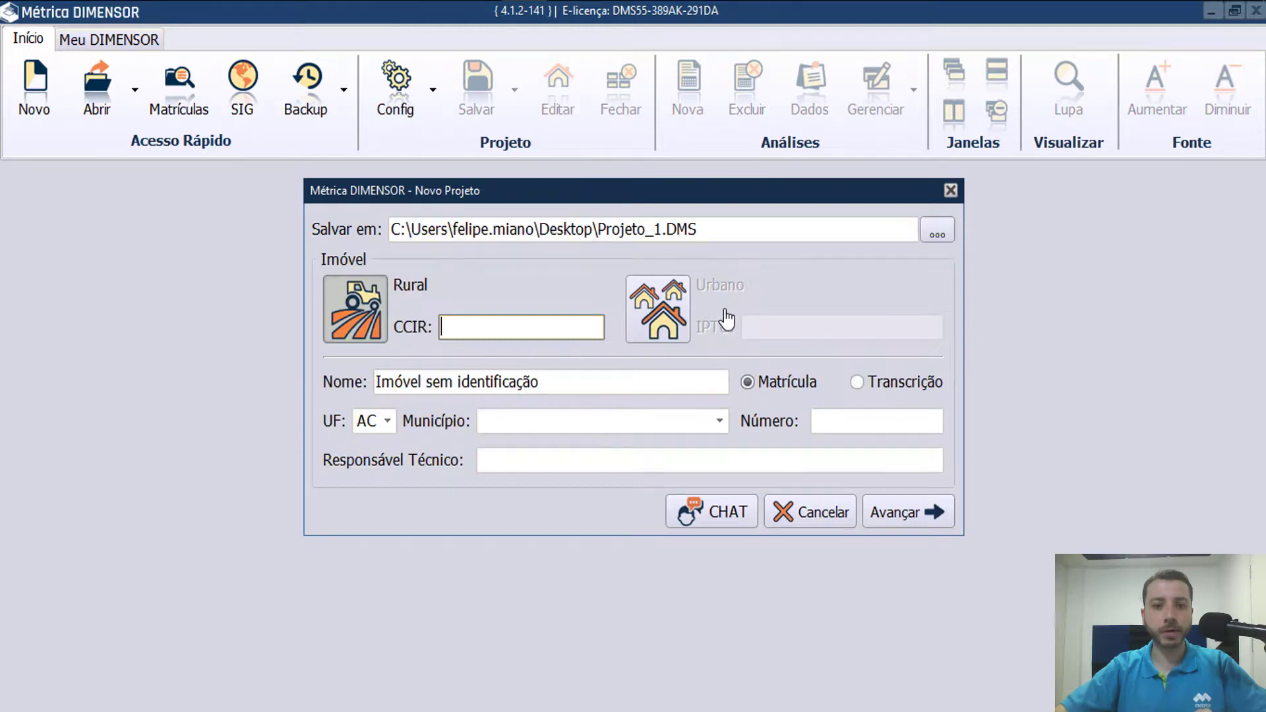
left_click(909, 514)
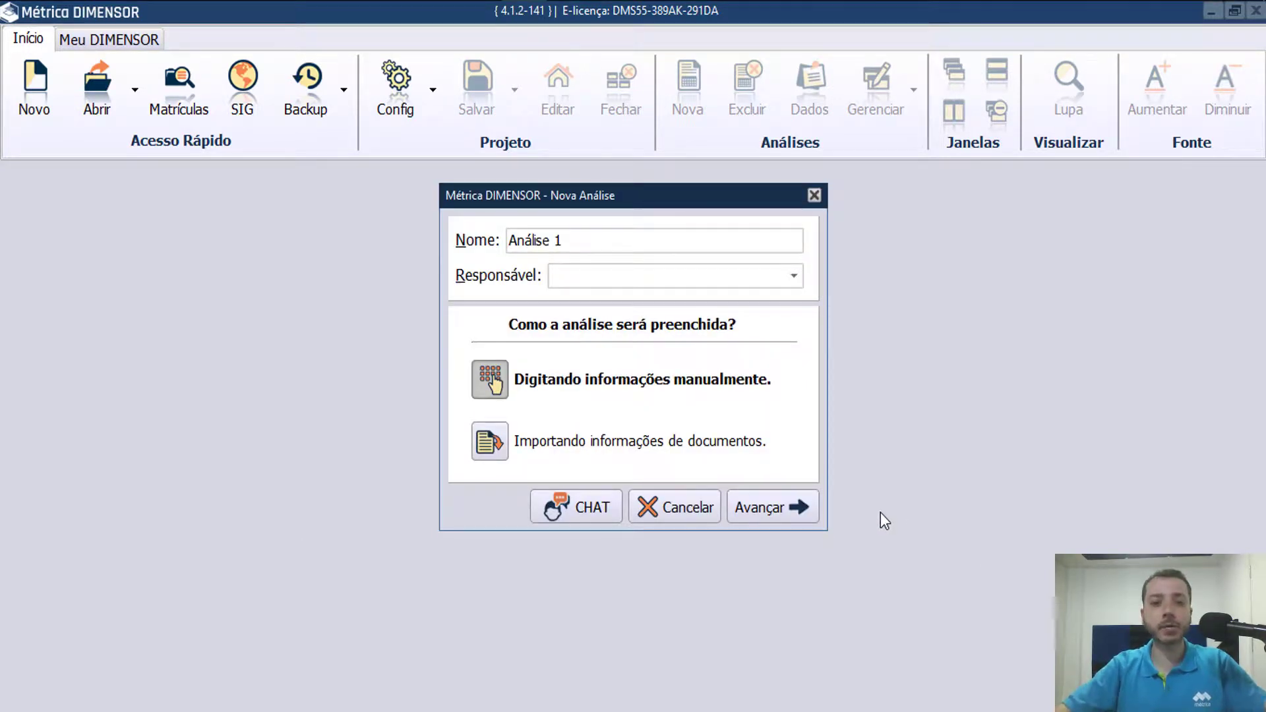
key("ctrl")
key("ctrl")
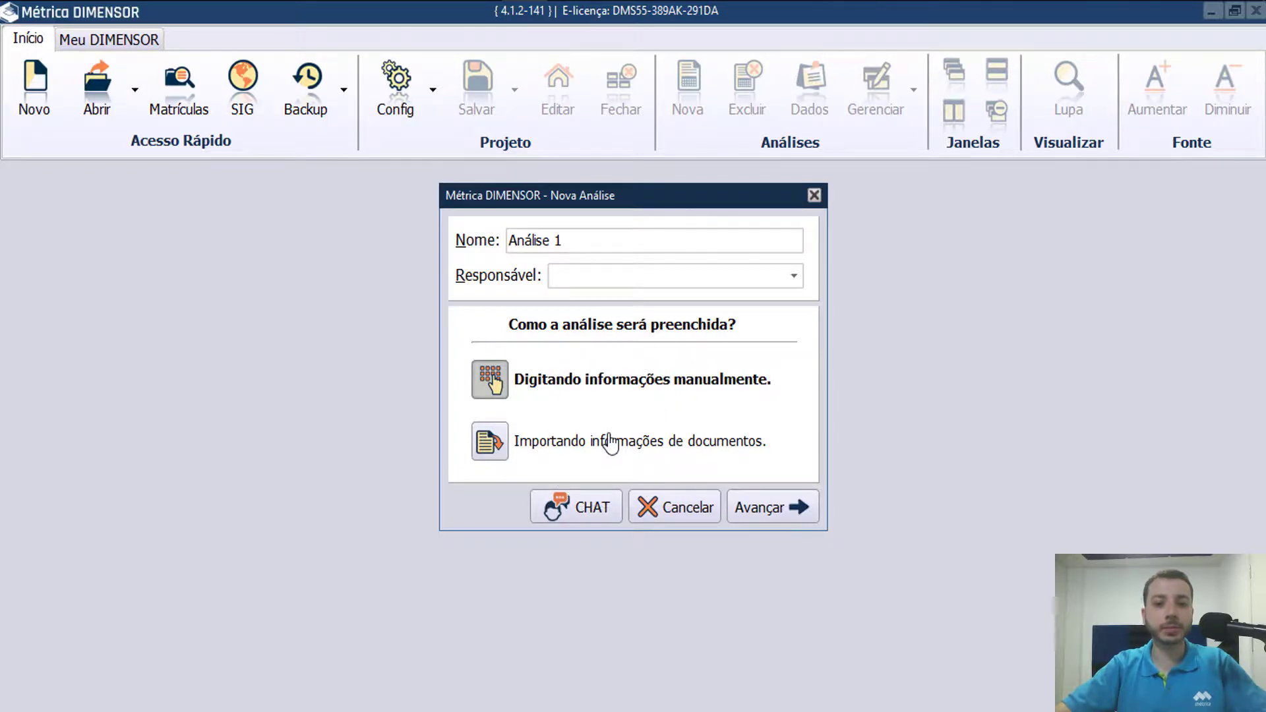
left_click(612, 443)
left_click(781, 514)
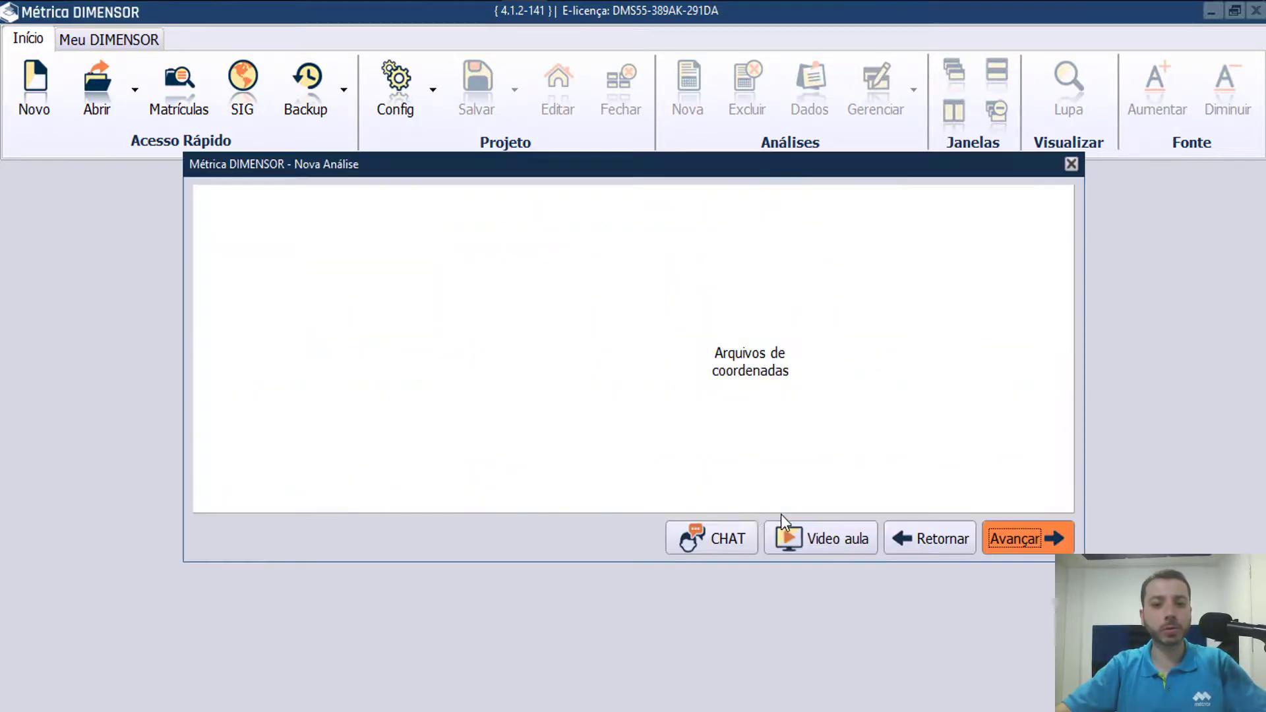
- Load the descriptive memorial file Memorial Lote7 ang int.DOC from the Urbano folder
key("ctrl")
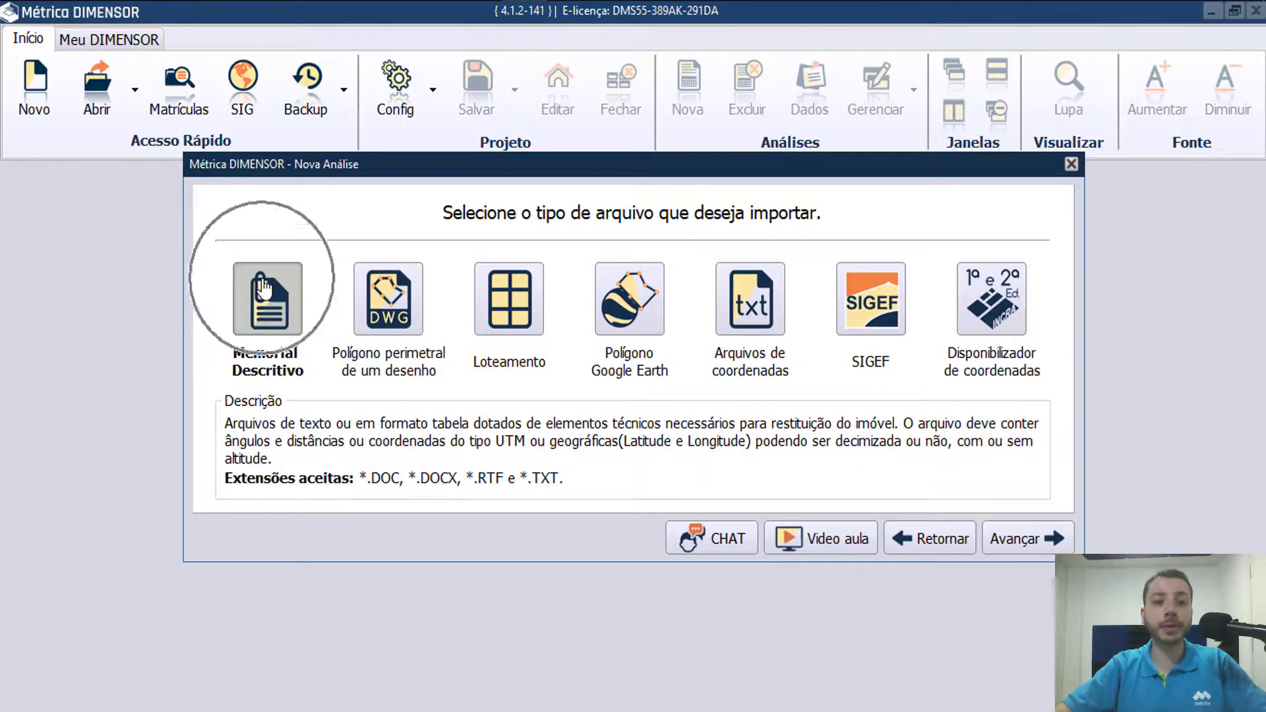
left_click(1015, 539)
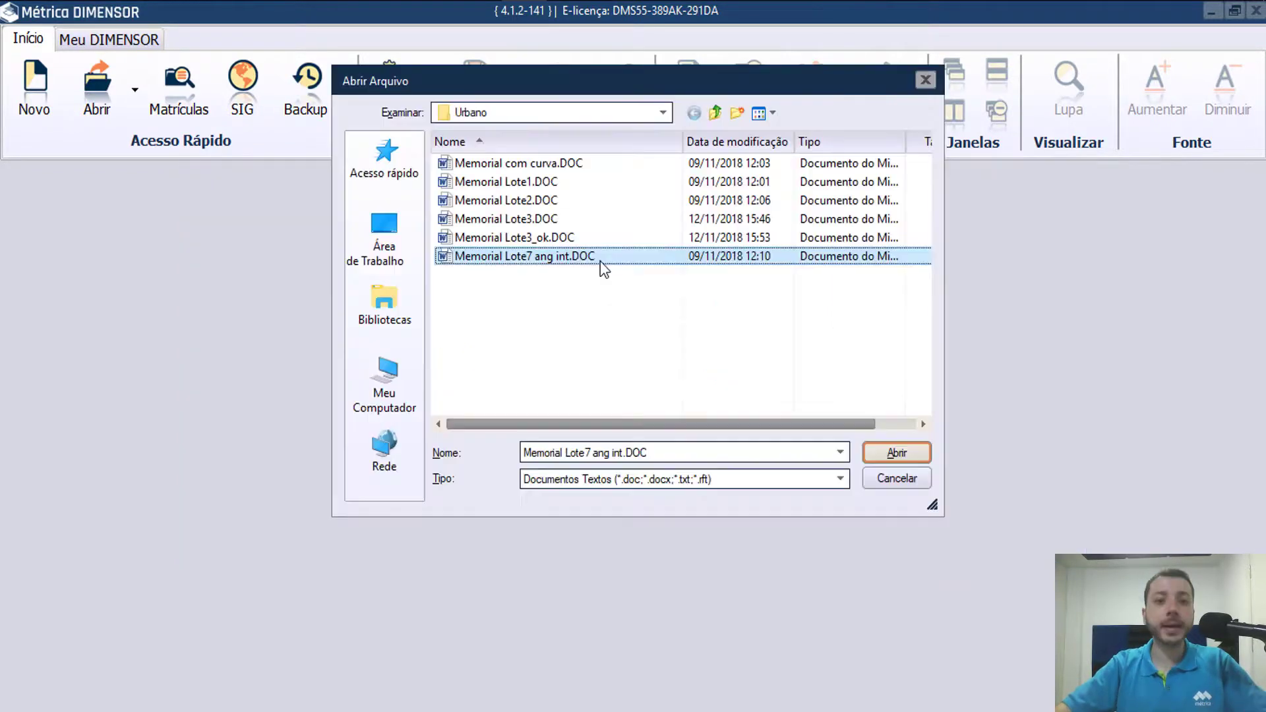
left_click(885, 447)
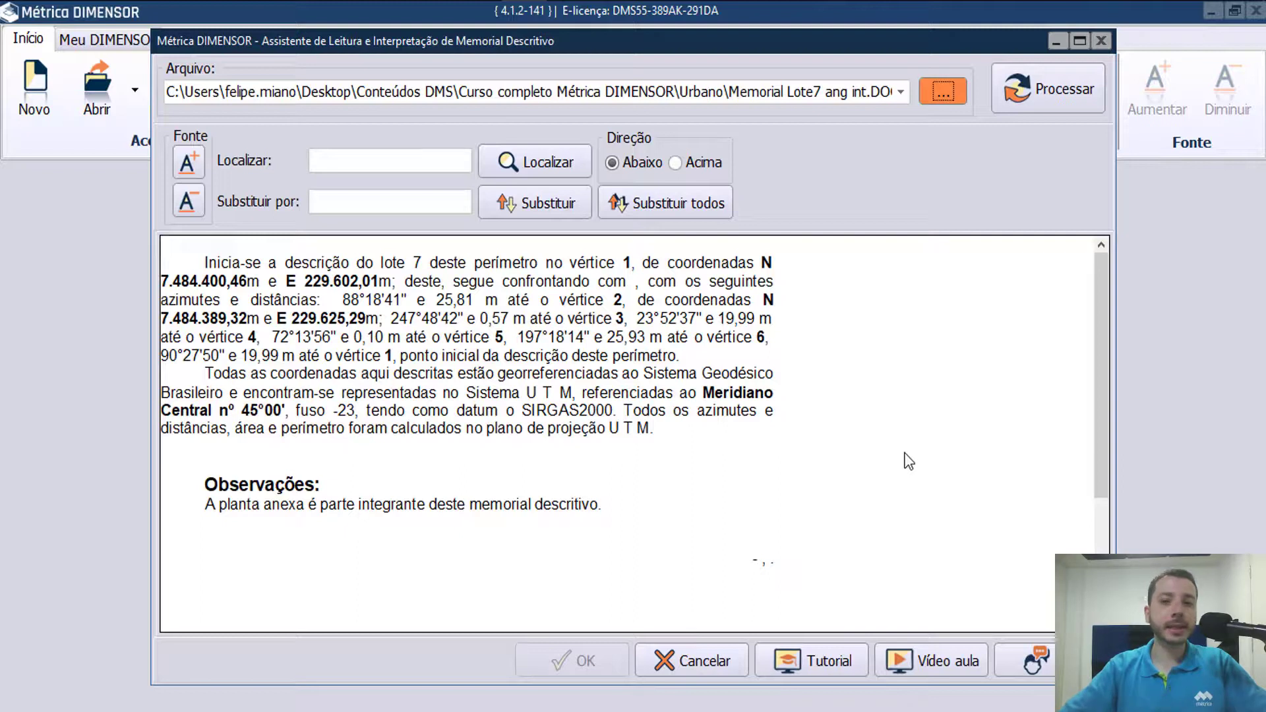
- Process the memorial text and create the angle-and-distance analysis named Análise 1 from it
left_click(1052, 97)
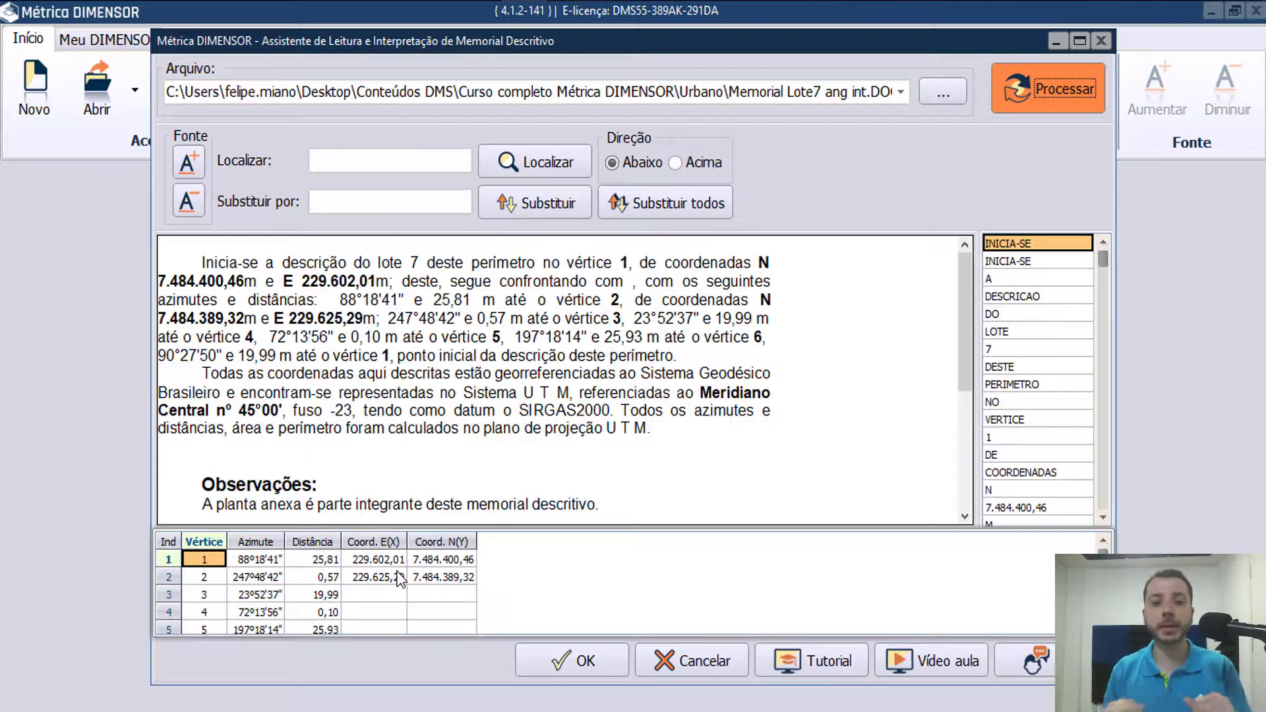
left_click(586, 661)
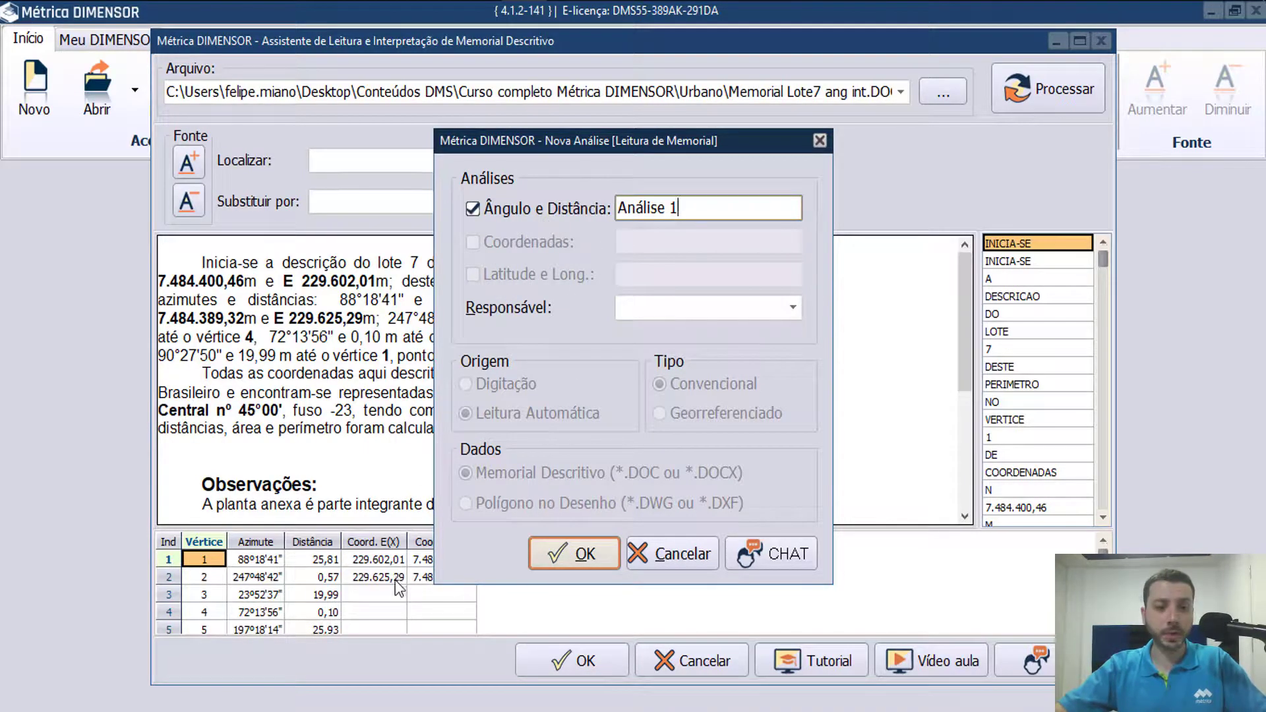
left_click(553, 560)
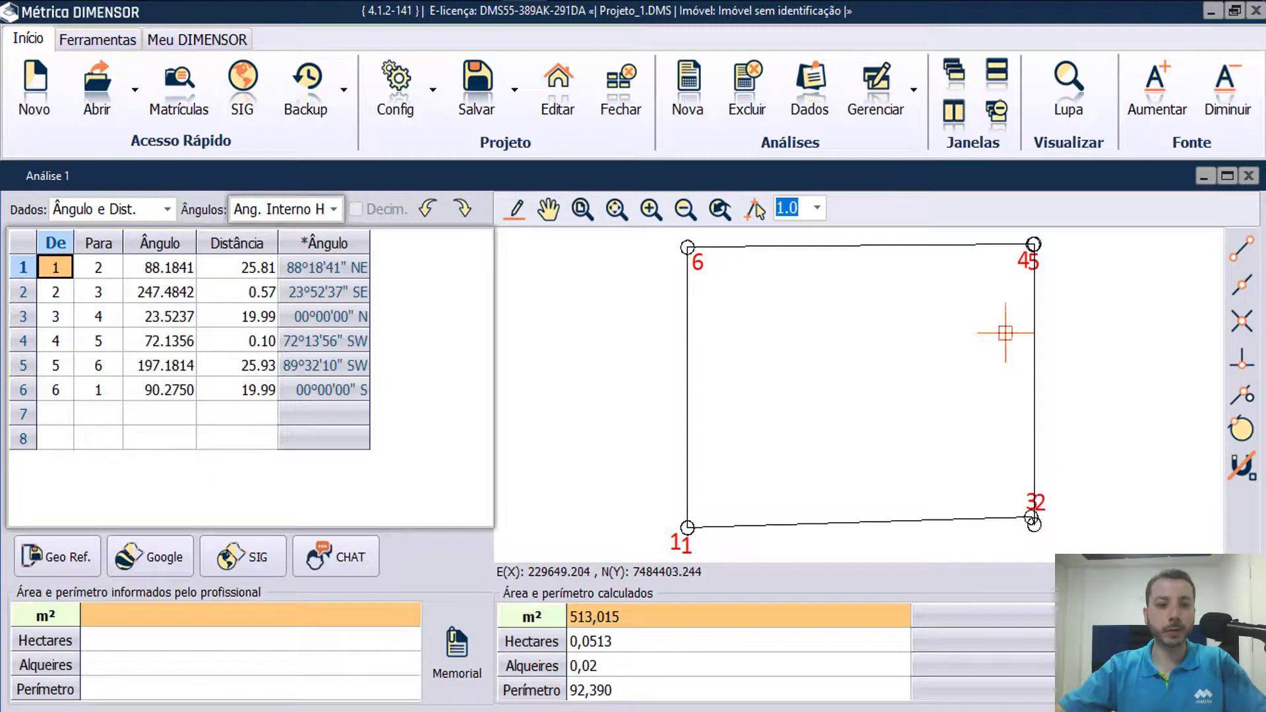
left_click(884, 392)
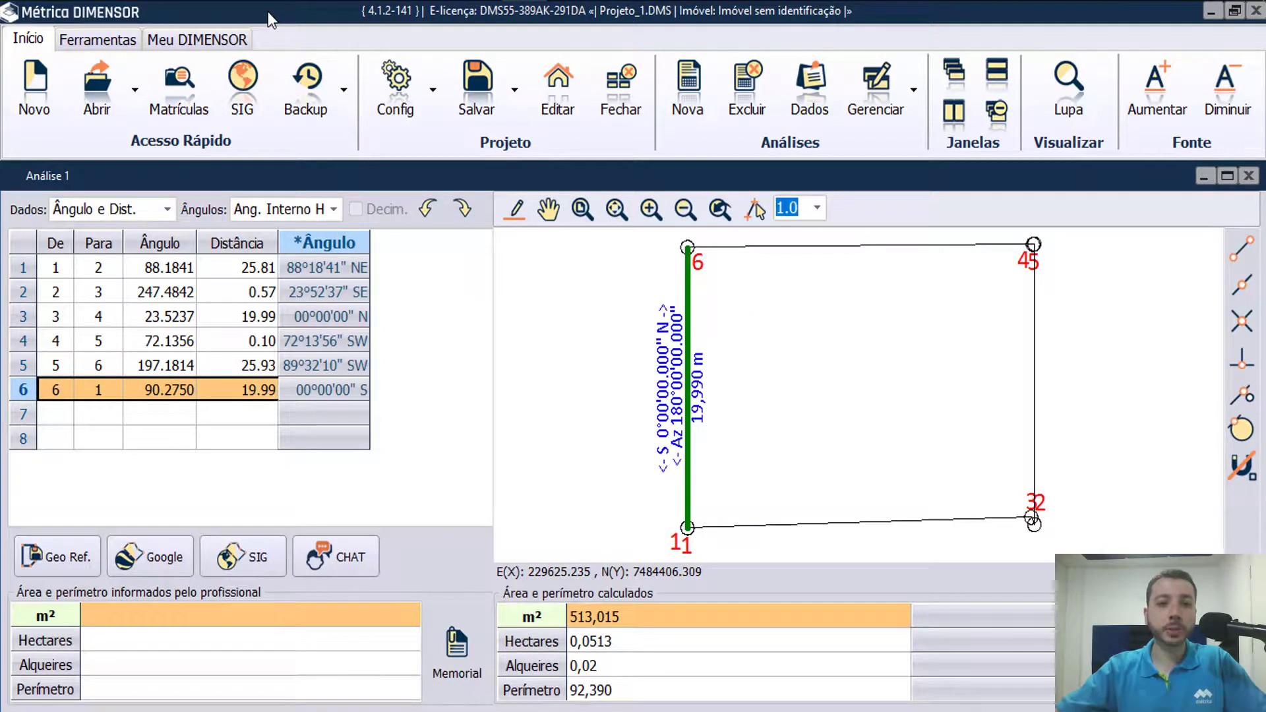
- Enter 0.0513 hectares as the area informed by the professional
left_click(128, 623)
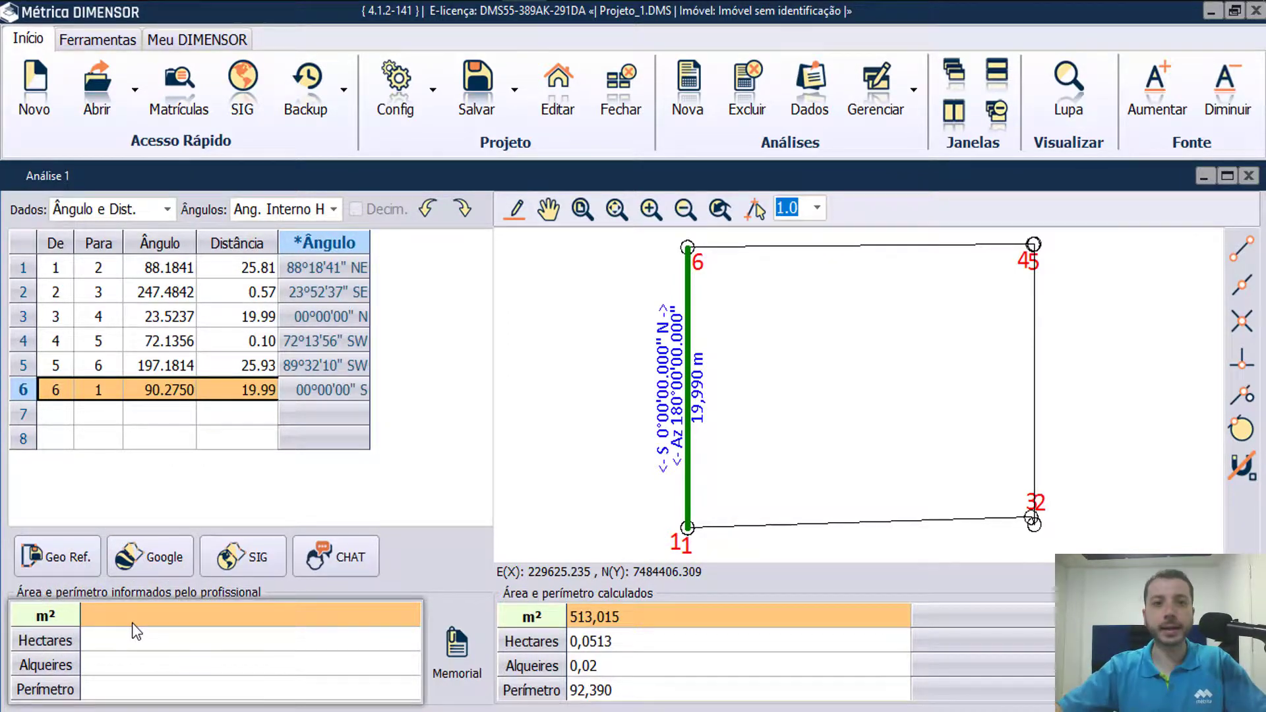
left_click(188, 629)
type("0.0")
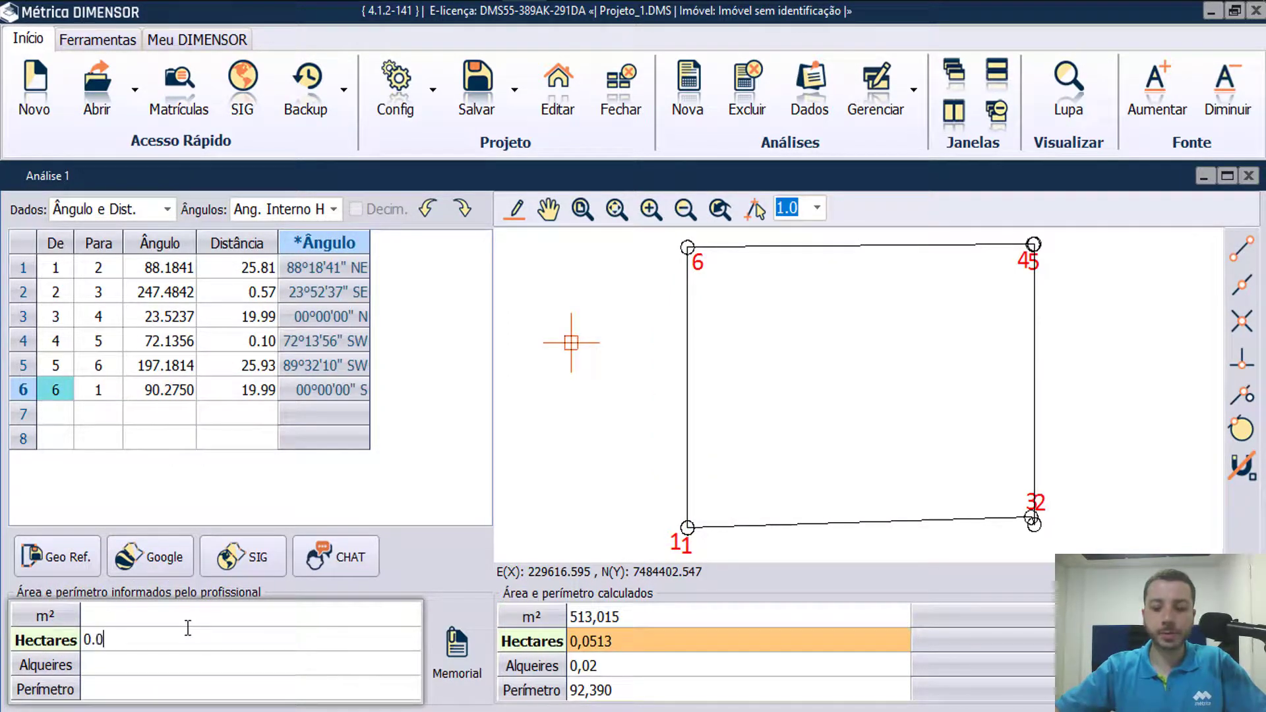
type("513")
key("Return")
key("Return")
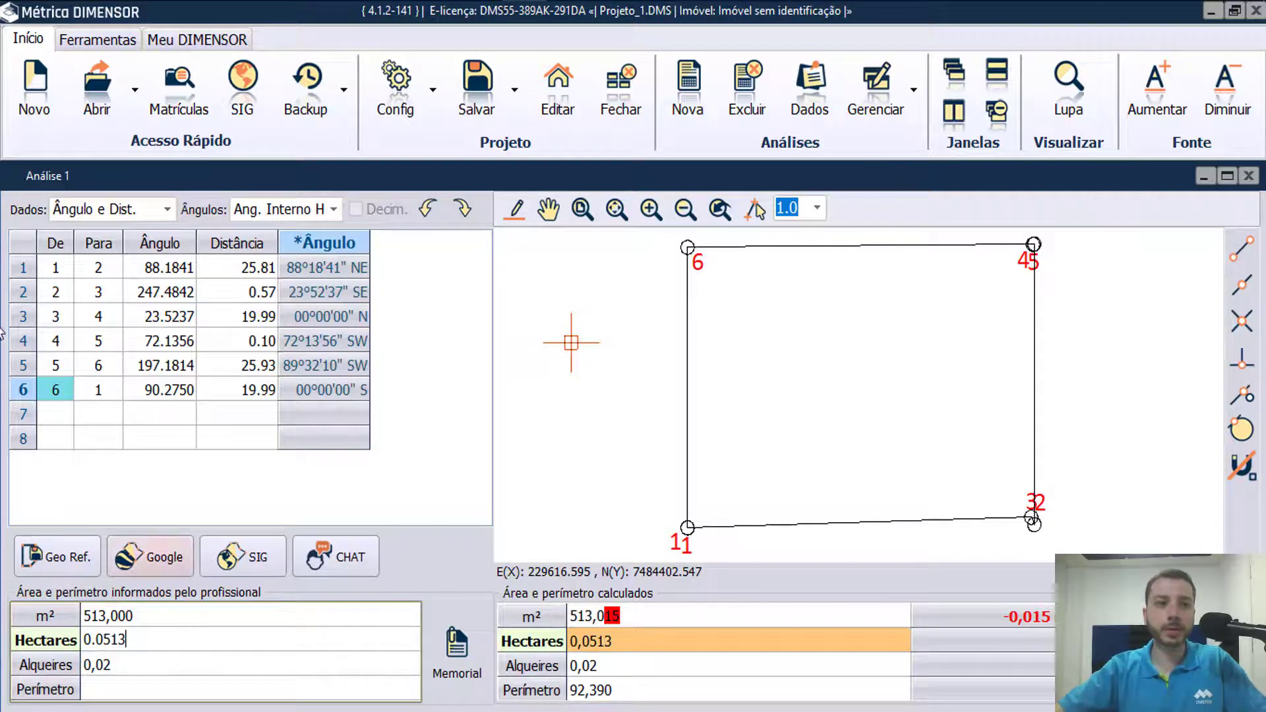
- Run the closure calculation for the polygon, review the angular and linear errors, and close the results
left_click(97, 40)
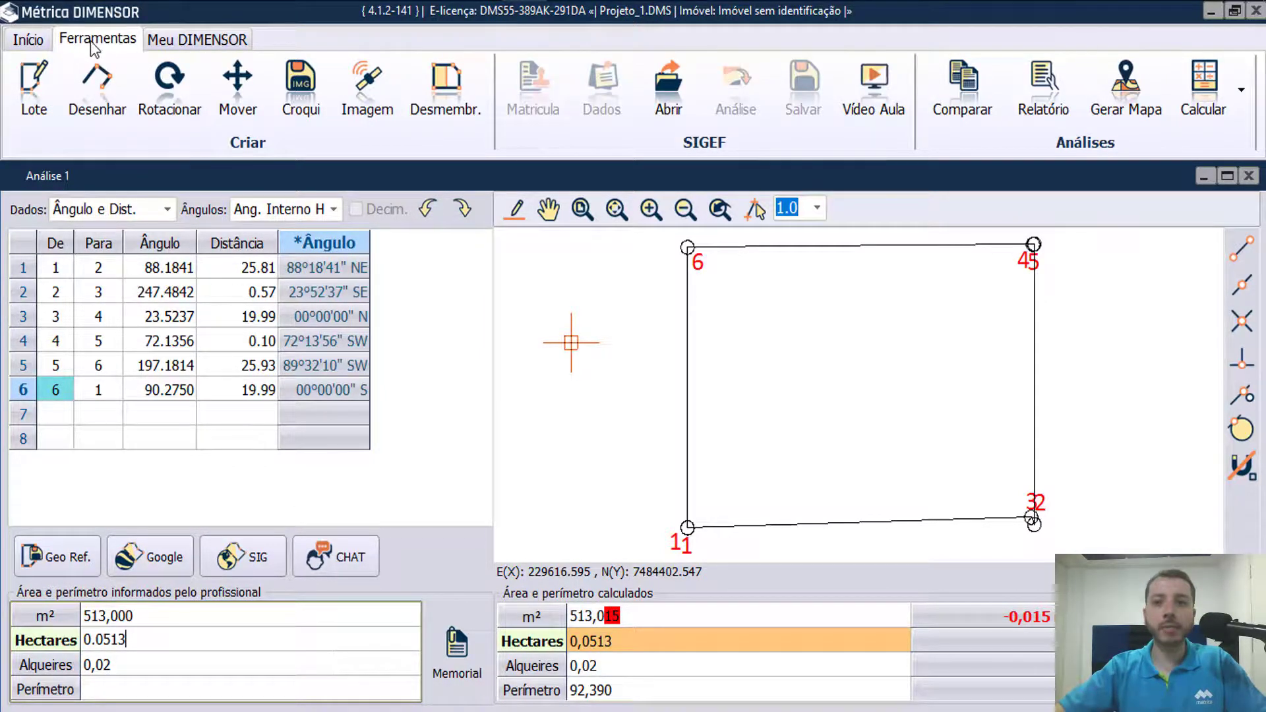
left_click(1244, 110)
left_click(1179, 144)
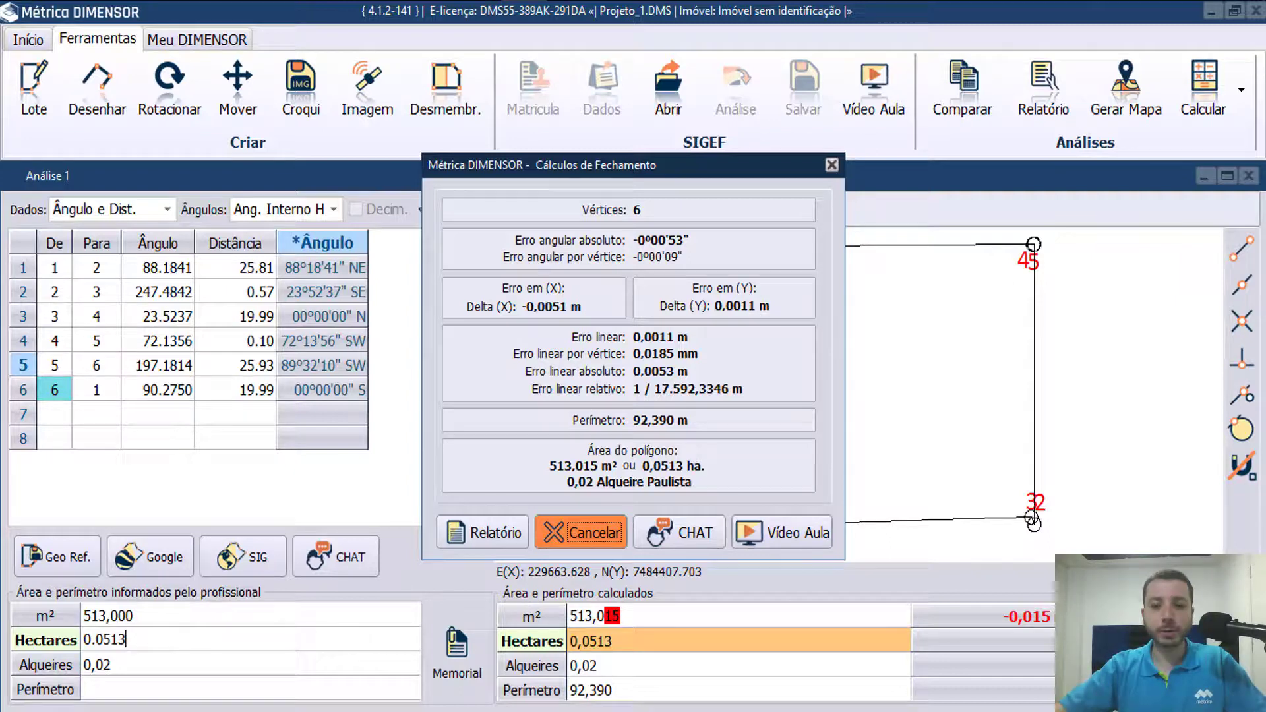
key("ctrl")
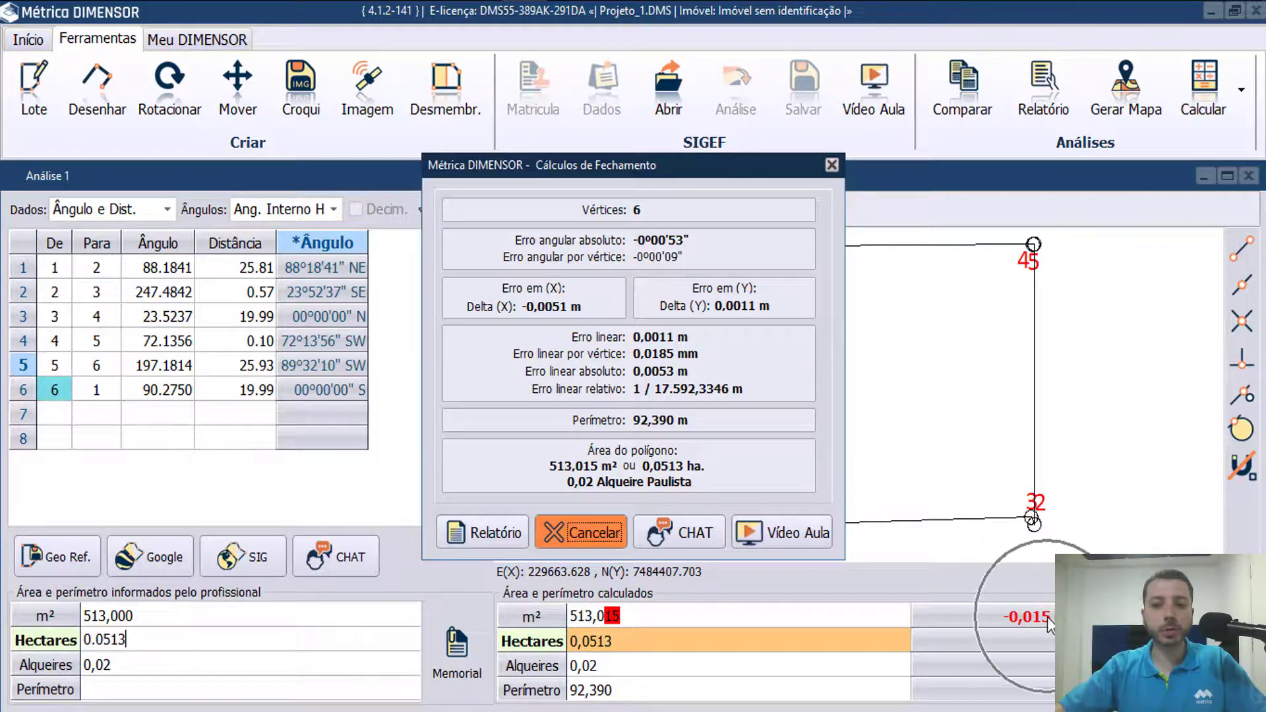
left_click(832, 165)
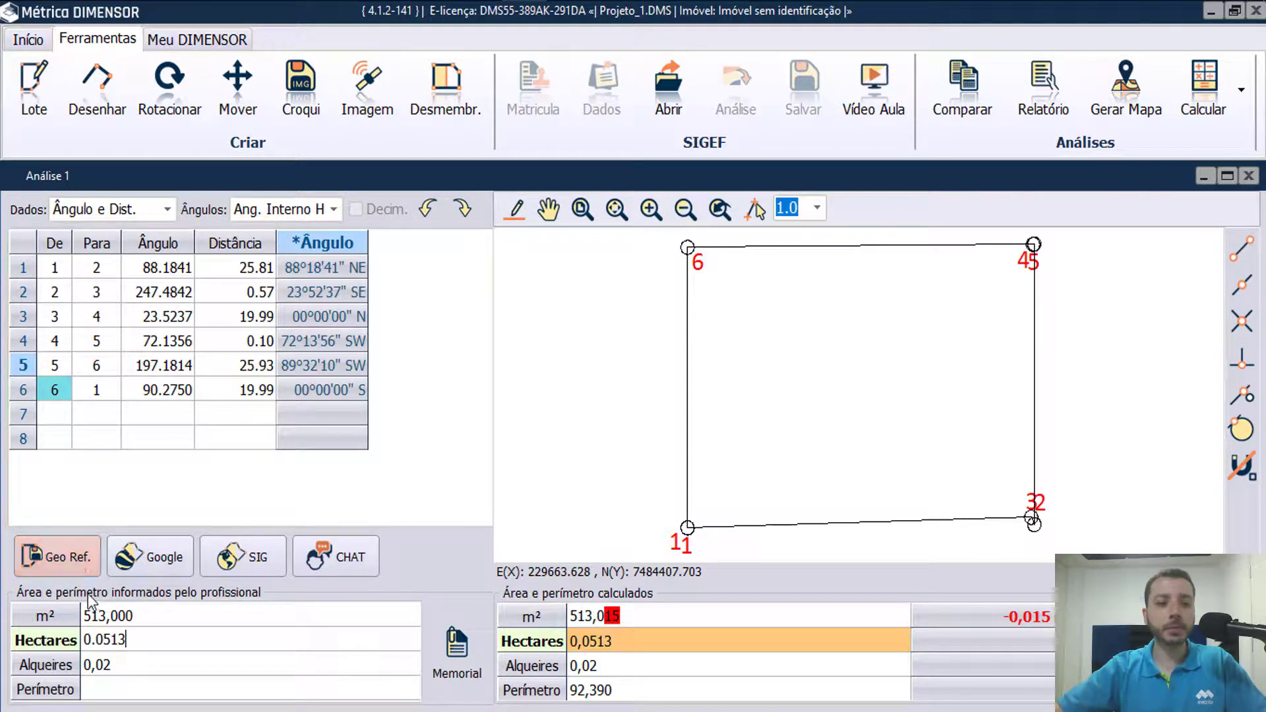
- Open the georeferencing settings, examine the fields for the two base points, and leave without changes
left_click(75, 560)
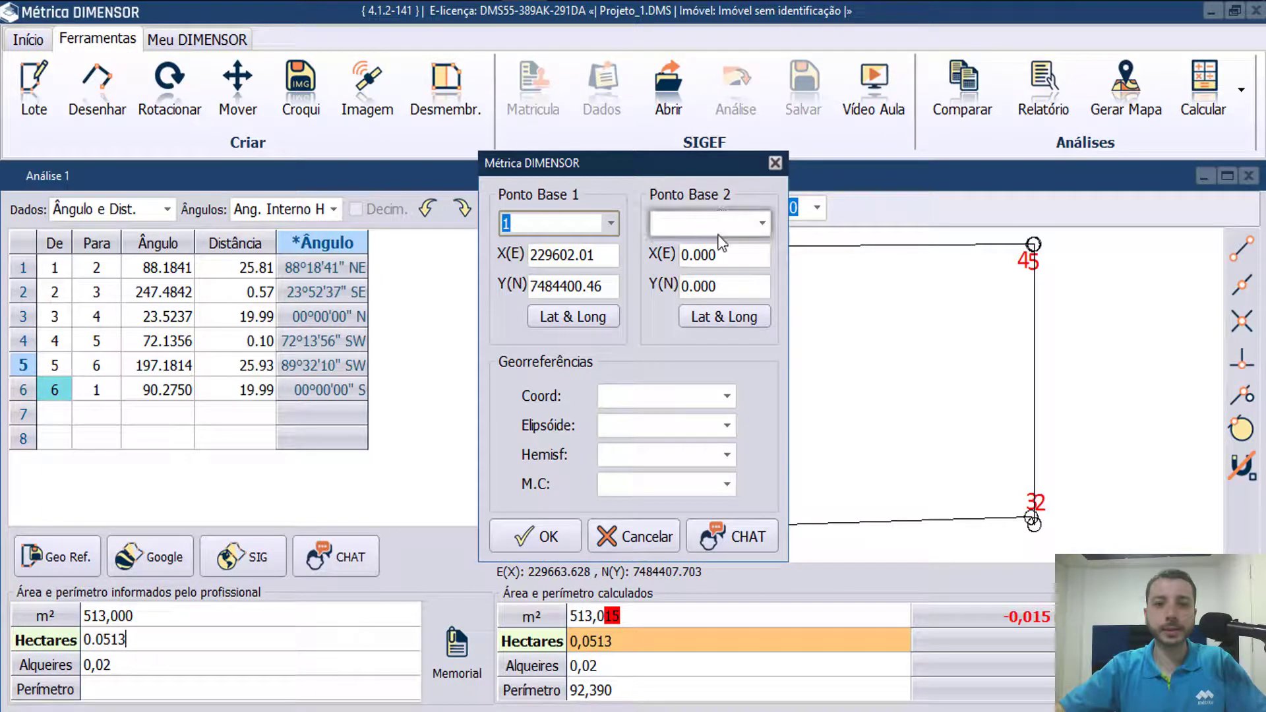
left_click(763, 223)
left_click(763, 222)
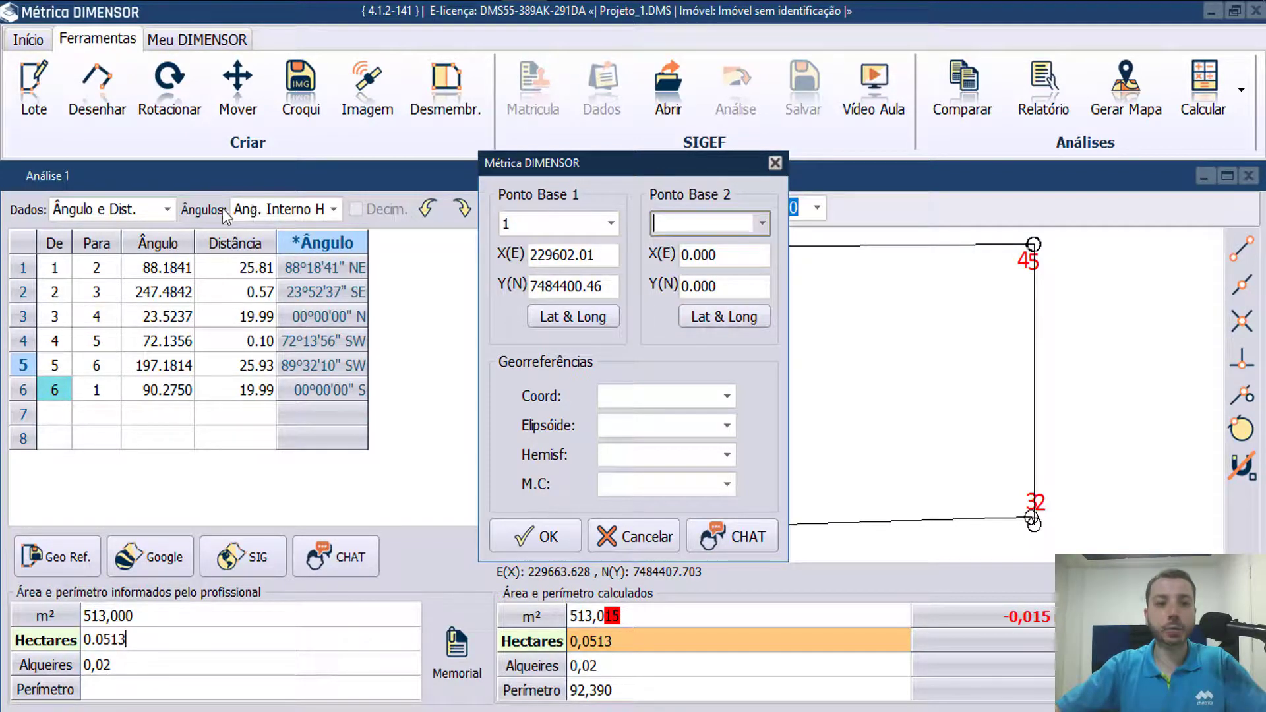
key("Escape")
- Set the angle type to Azimute, examine the base point fields in the georeferencing settings, and return the type to Ang. Interno Hor
left_click(294, 209)
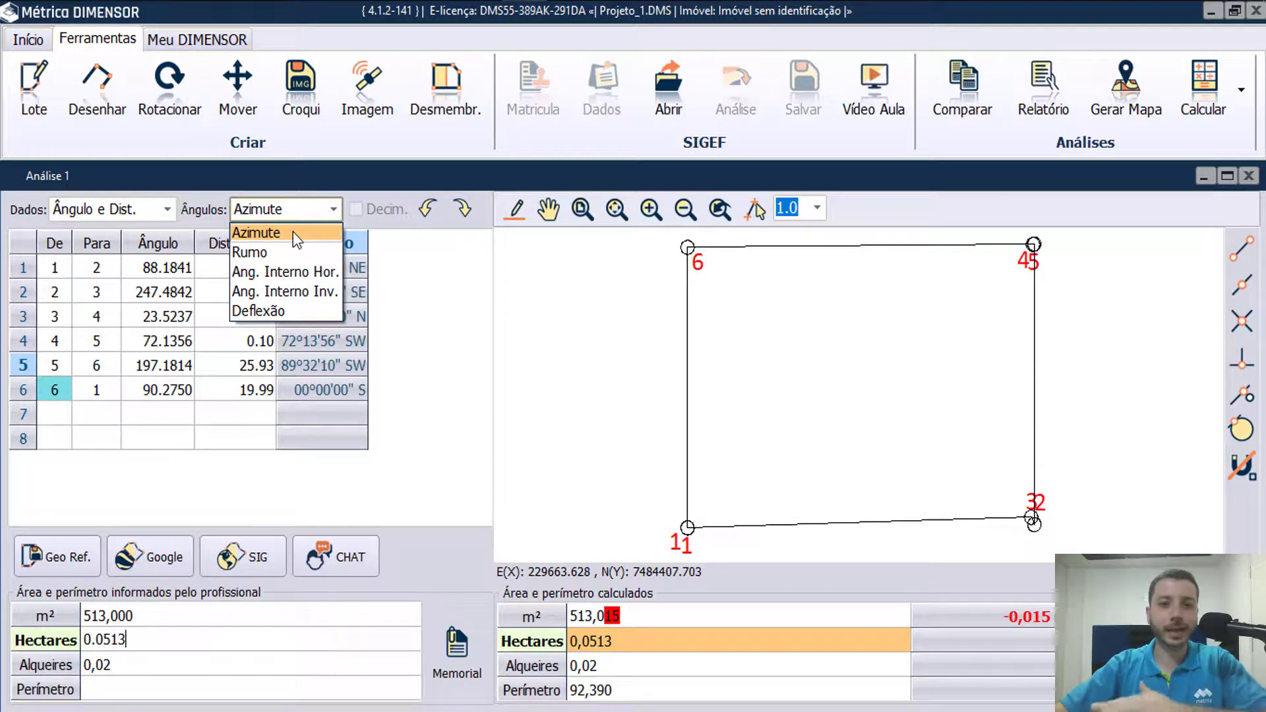
left_click(292, 232)
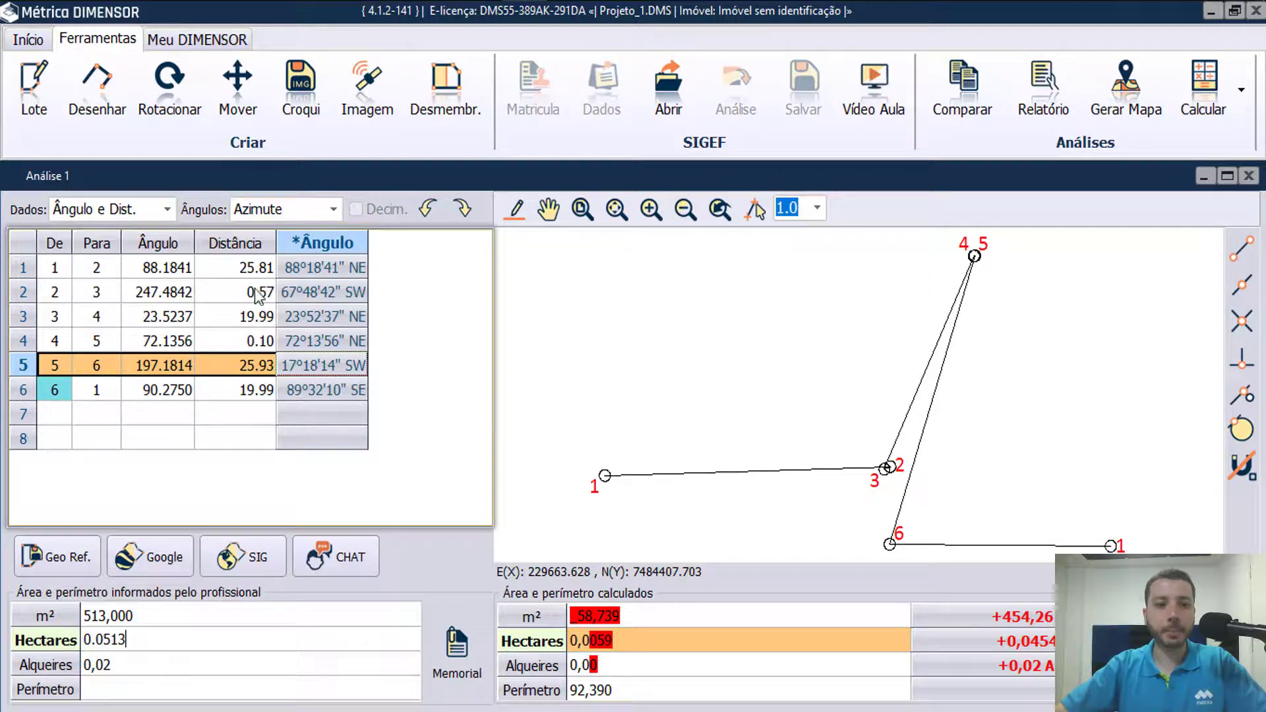
left_click(70, 556)
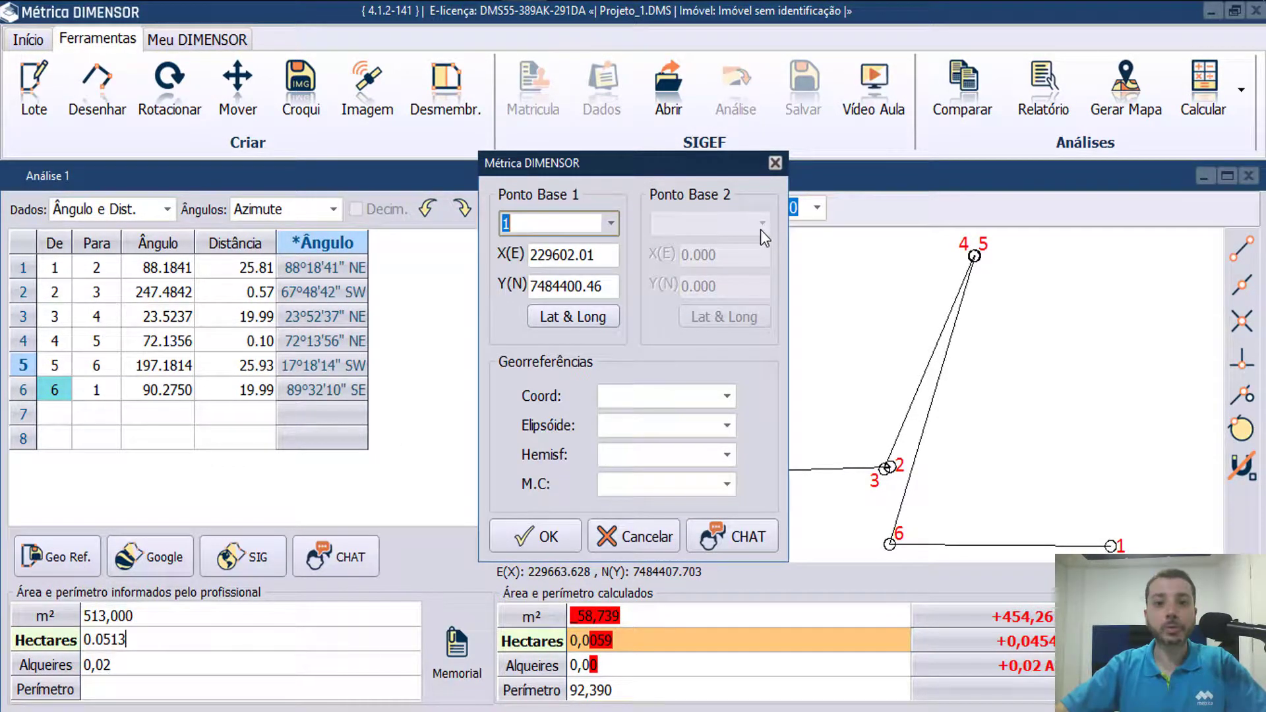
left_click(775, 164)
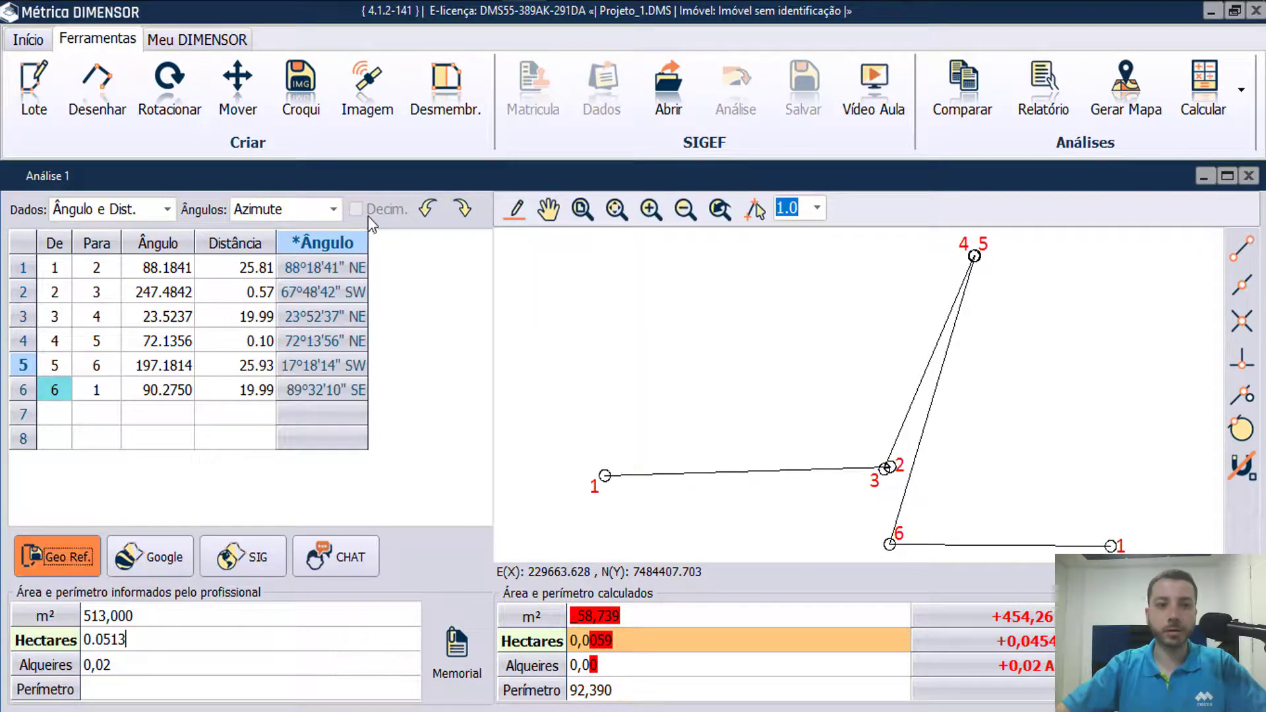
left_click(333, 210)
- In the georeferencing settings, enter X(E) 229625.29 and Y(N) 7484389.32 as the coordinates of Ponto Base 2
left_click(58, 551)
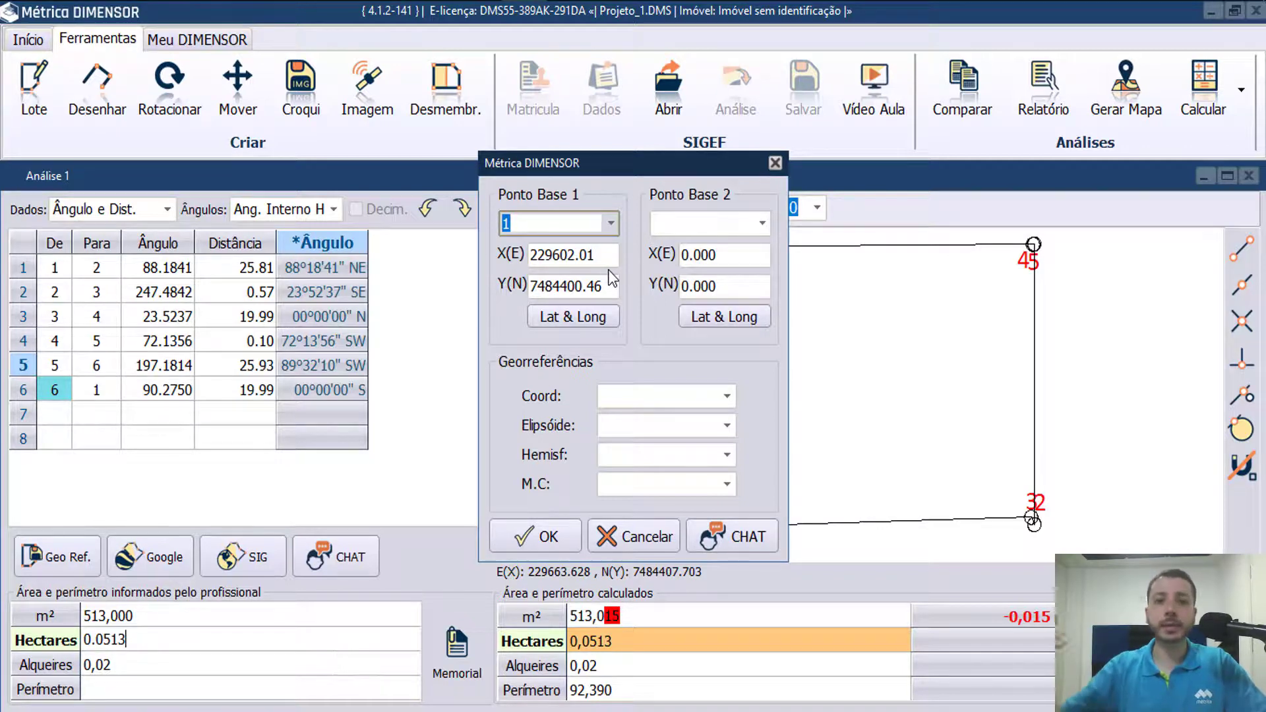
double_click(699, 255)
type("229625.29")
double_click(699, 287)
type("7484389.32")
left_click(733, 257)
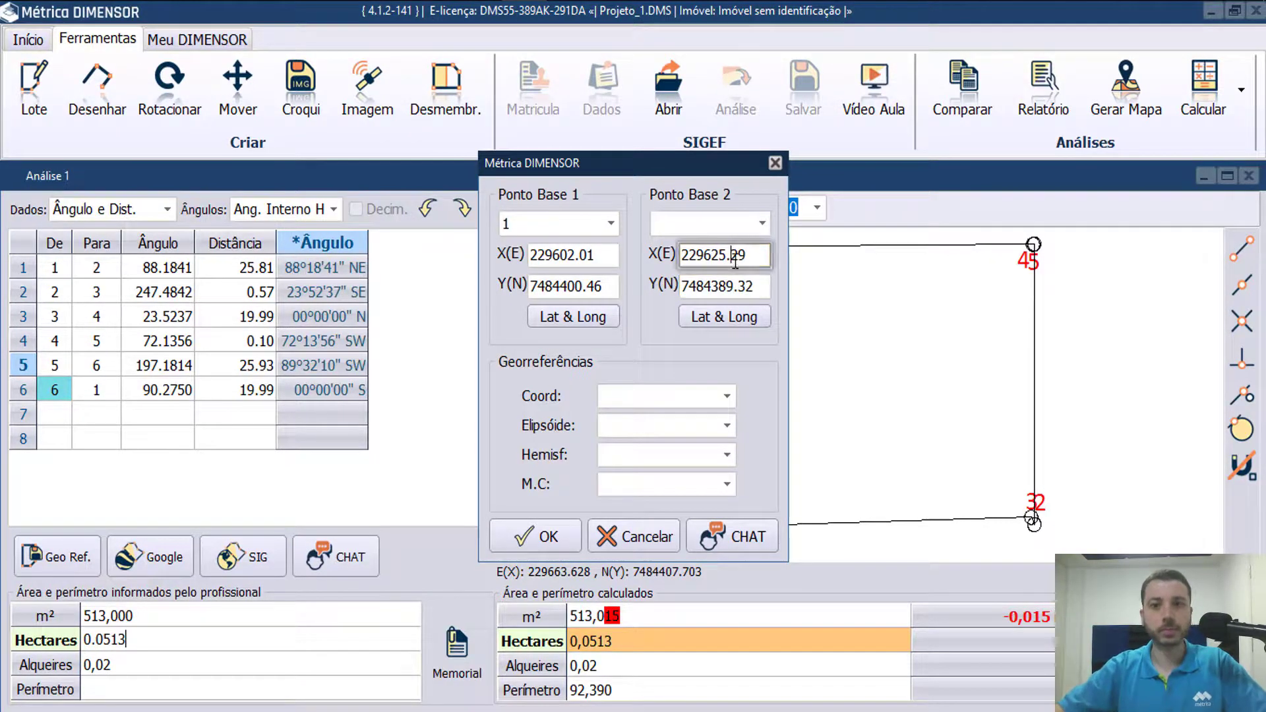
left_click(733, 226)
left_click(732, 226)
key("ctrl")
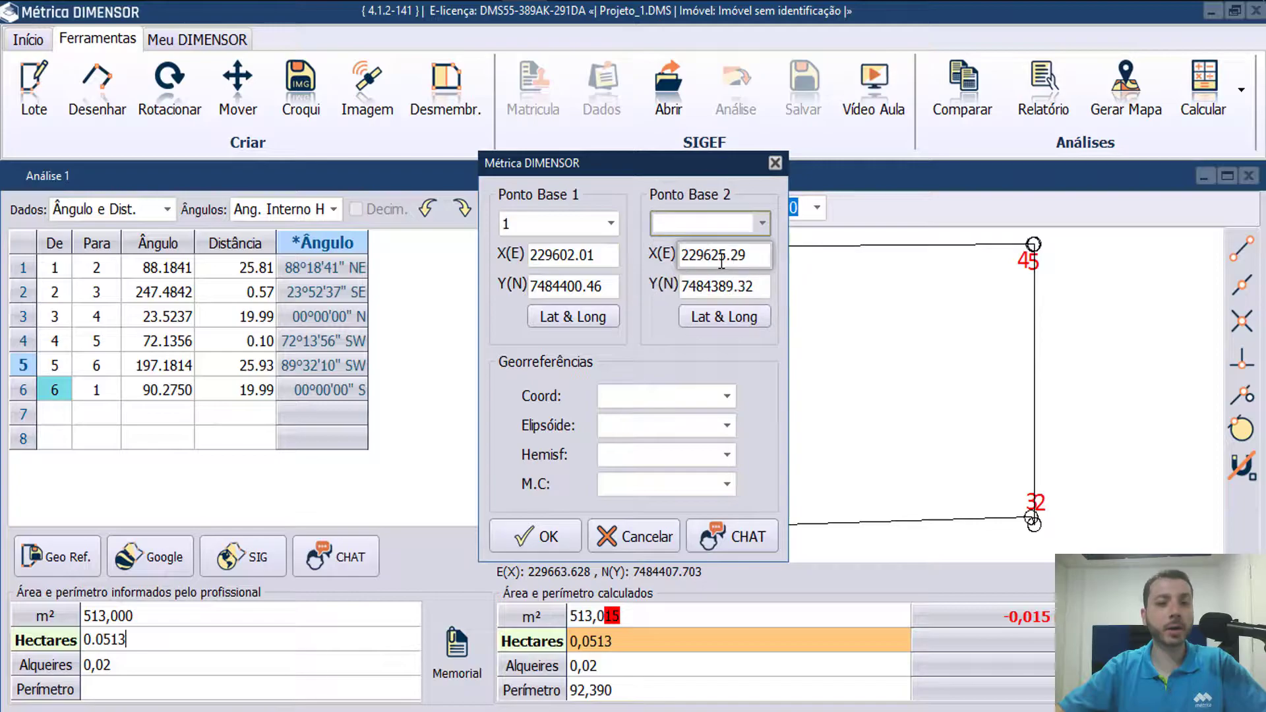
- Check in the Word memorial which vertex the second coordinate pair belongs to and assign vertex 2 to Ponto Base 2
key("alt+Tab")
left_click(562, 432)
left_click_drag(555, 400, 339, 400)
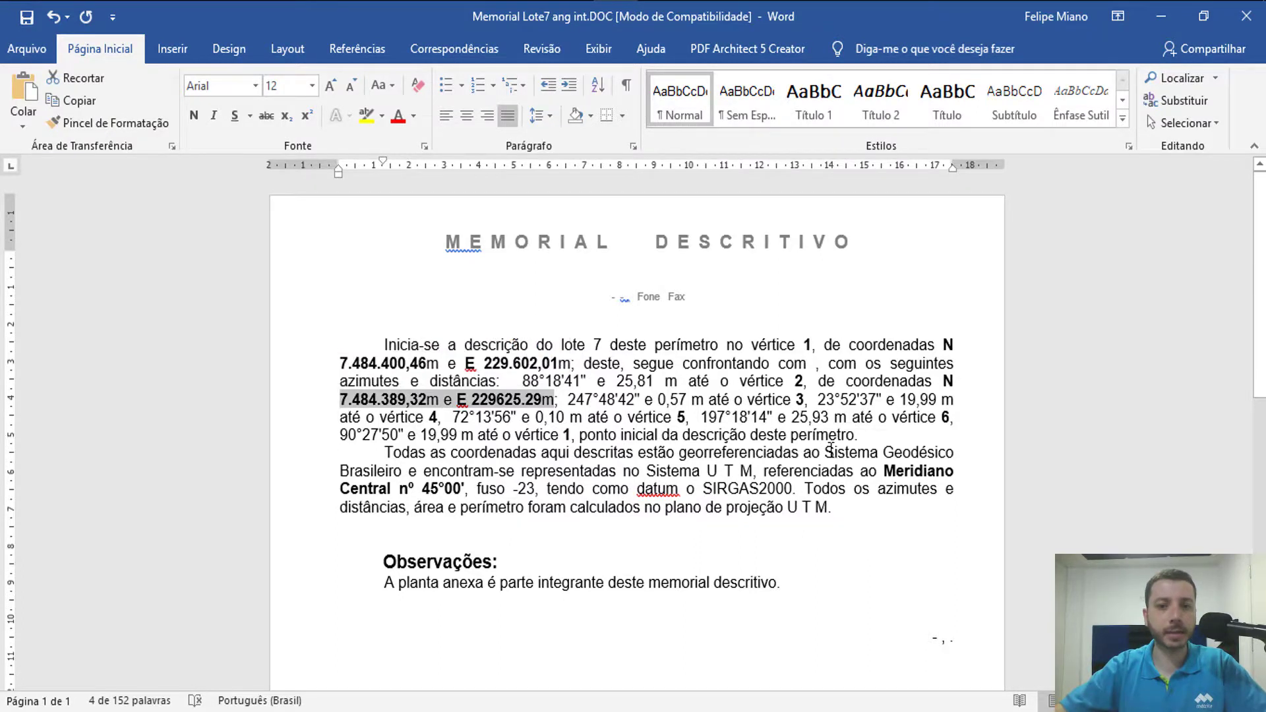
left_click_drag(746, 381, 801, 381)
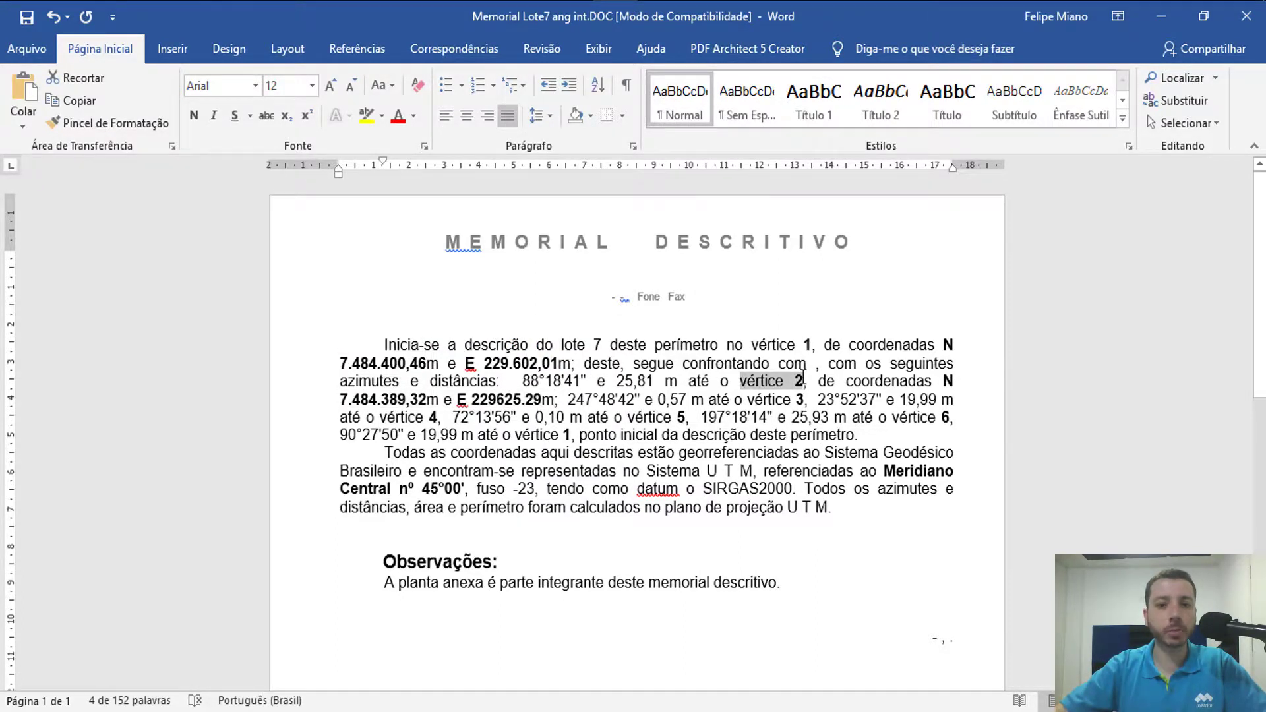
left_click(1155, 13)
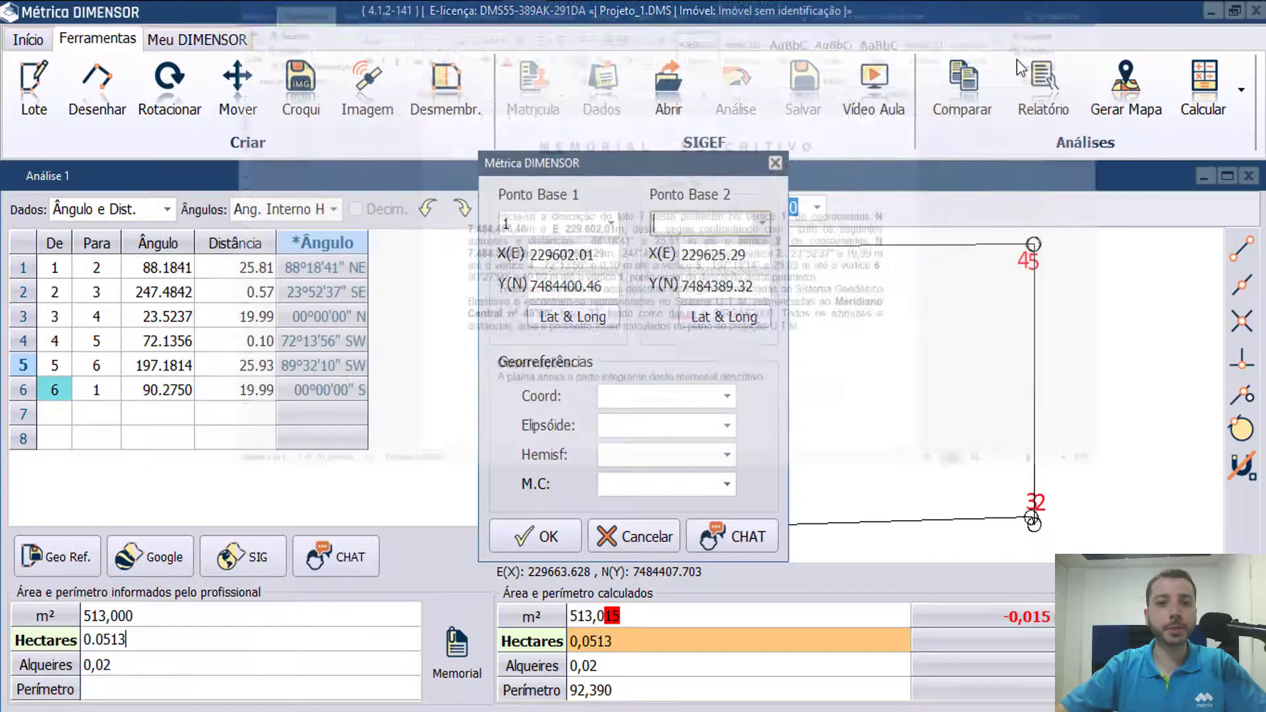
left_click(762, 223)
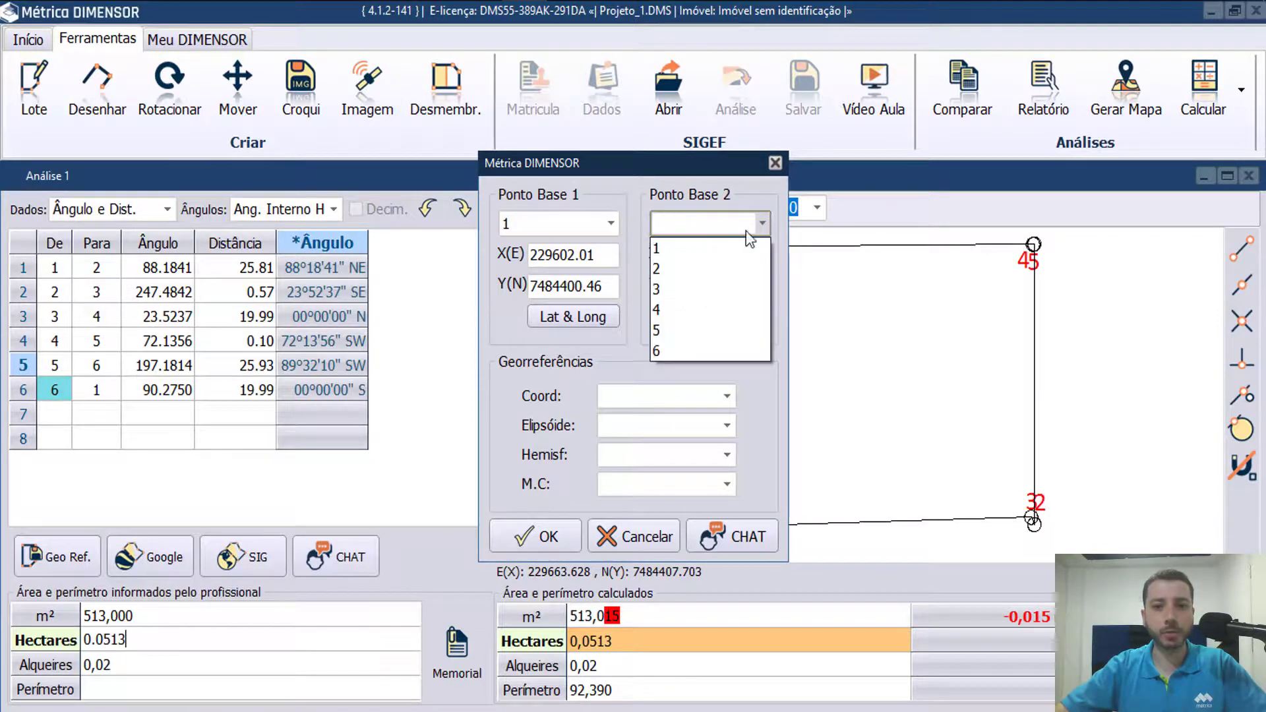
left_click(712, 268)
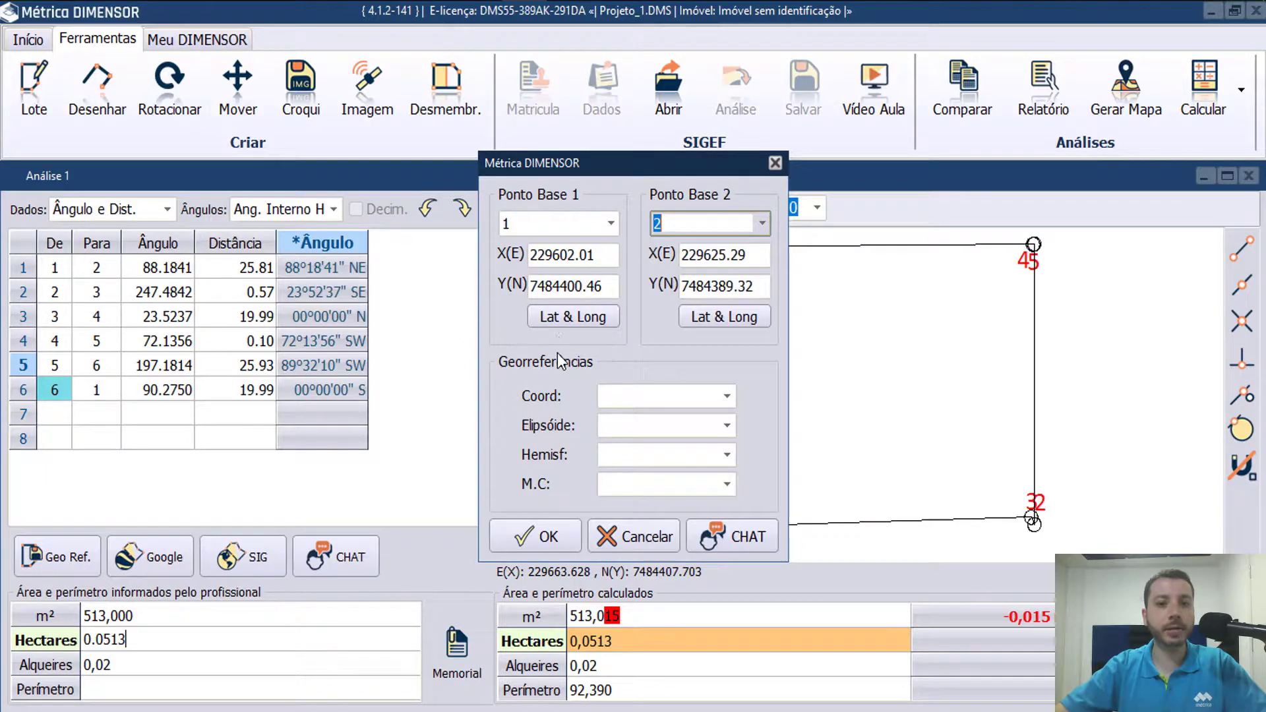
- Switch to the memorial in Word and examine the stated coordinate system, central meridian and datum
key("alt+Tab")
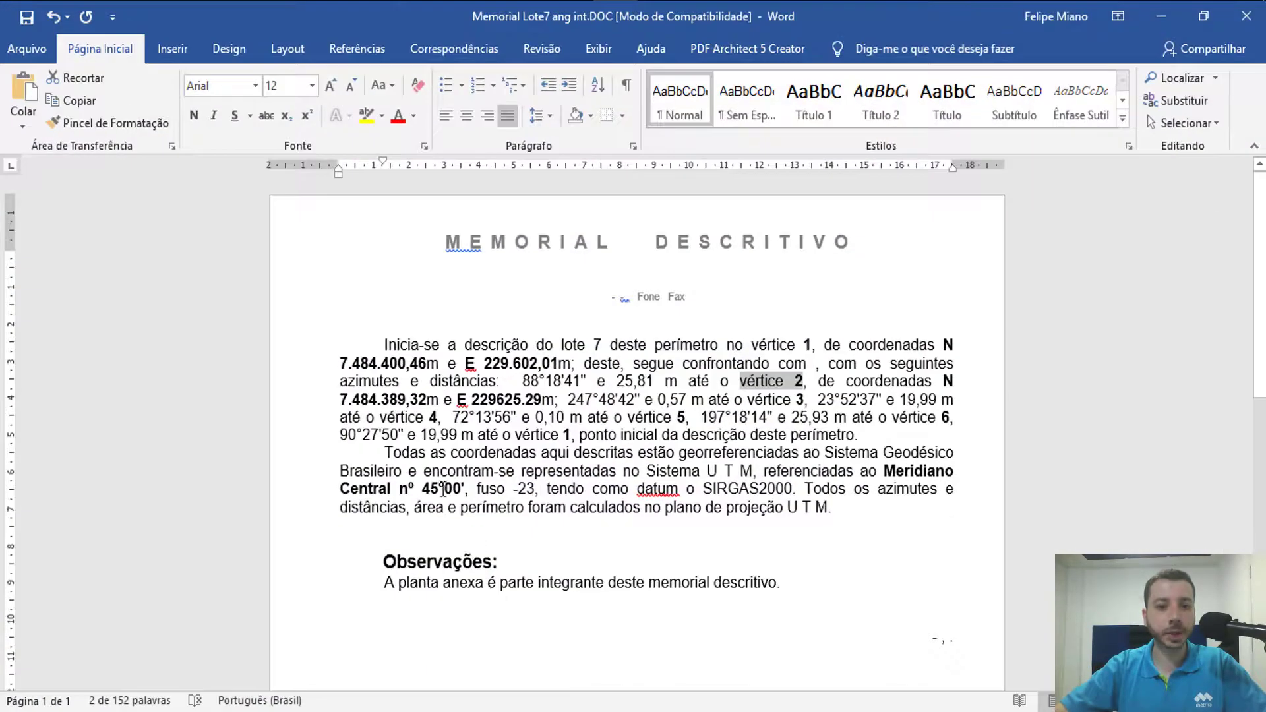
left_click_drag(387, 452, 755, 476)
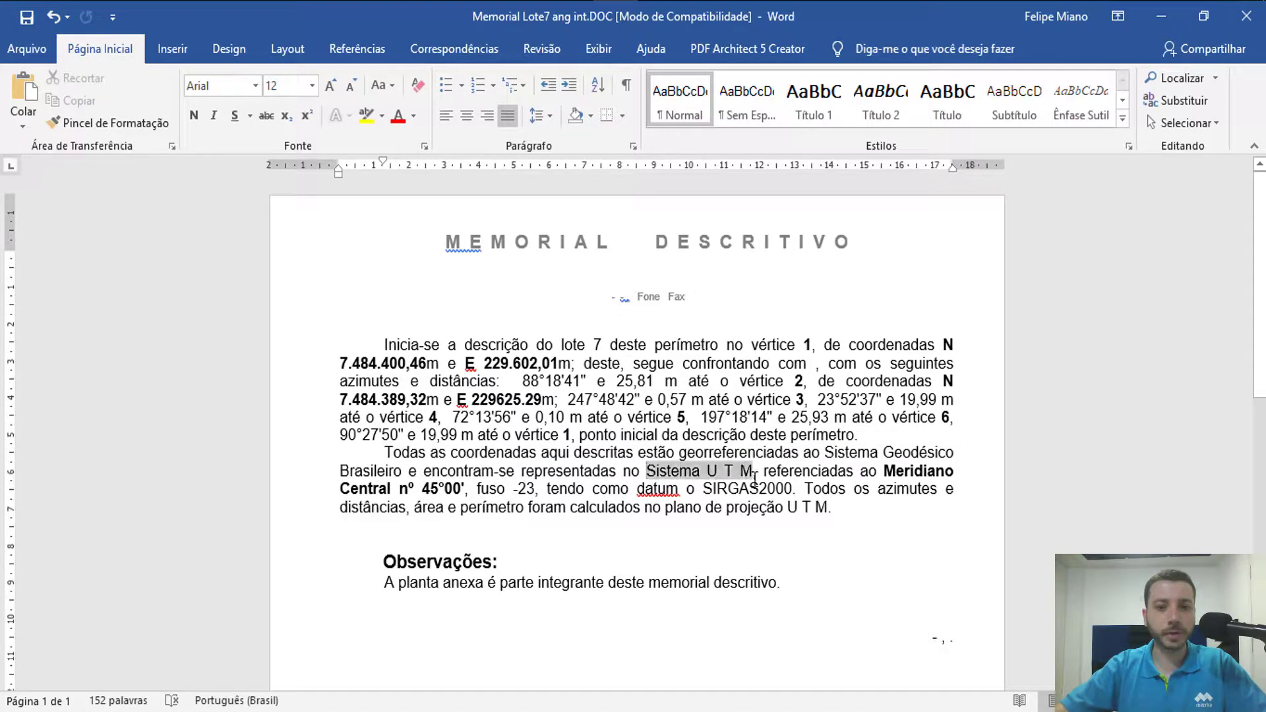
left_click_drag(883, 471, 792, 489)
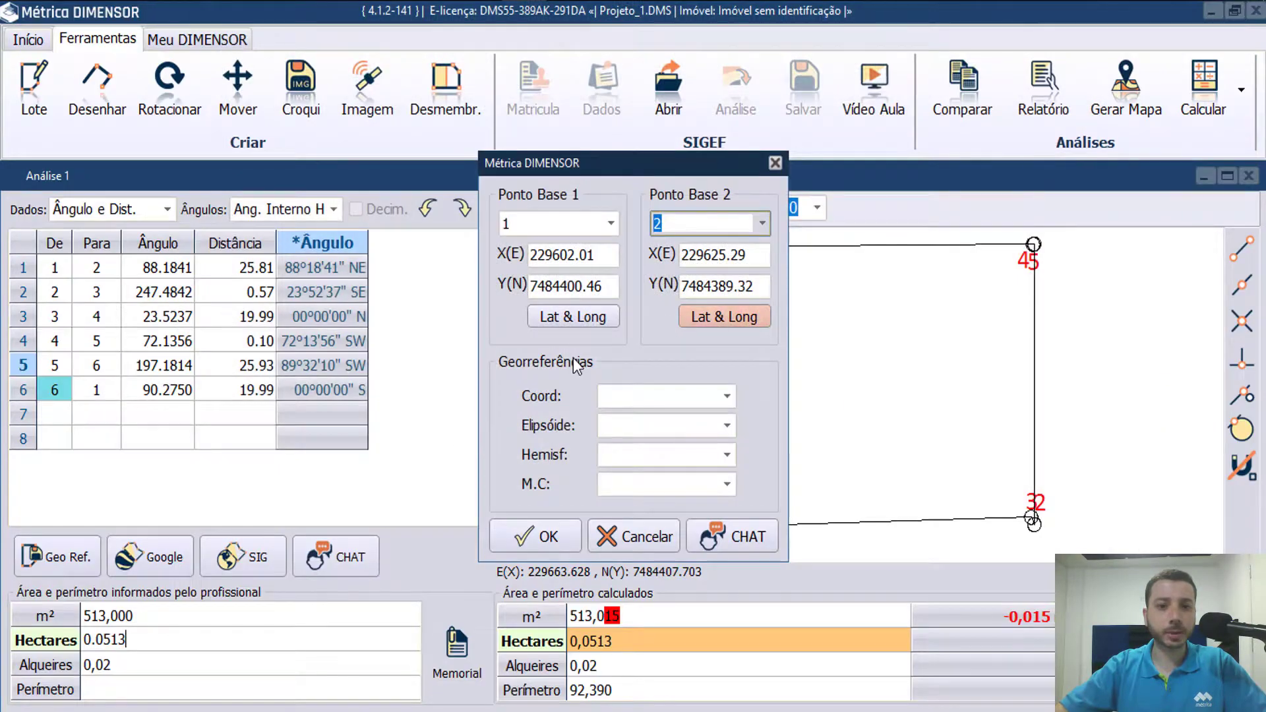
- Georeference the lot with U T M coordinates, the SIRGAS2000 ellipsoid, hemisphere Sul/Oeste and central meridian 45º00 Fuso 23, and apply the settings
left_click(559, 365)
left_click(653, 397)
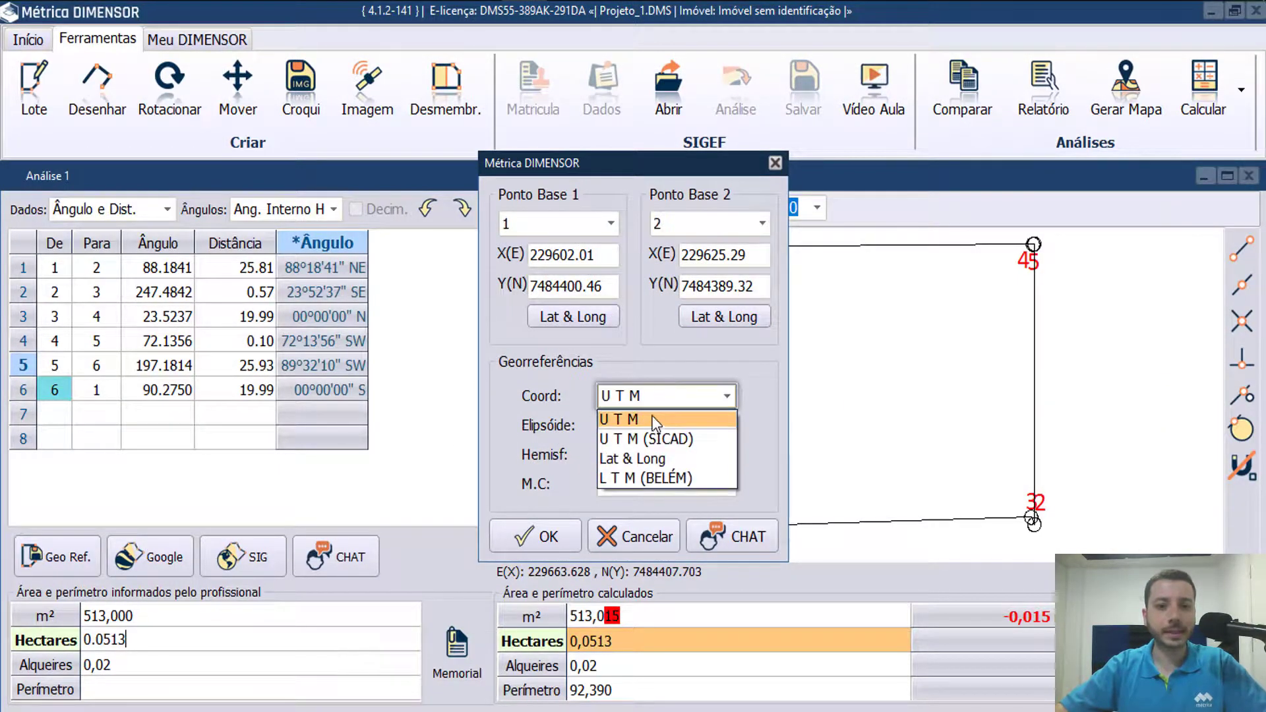
left_click(658, 417)
left_click(667, 425)
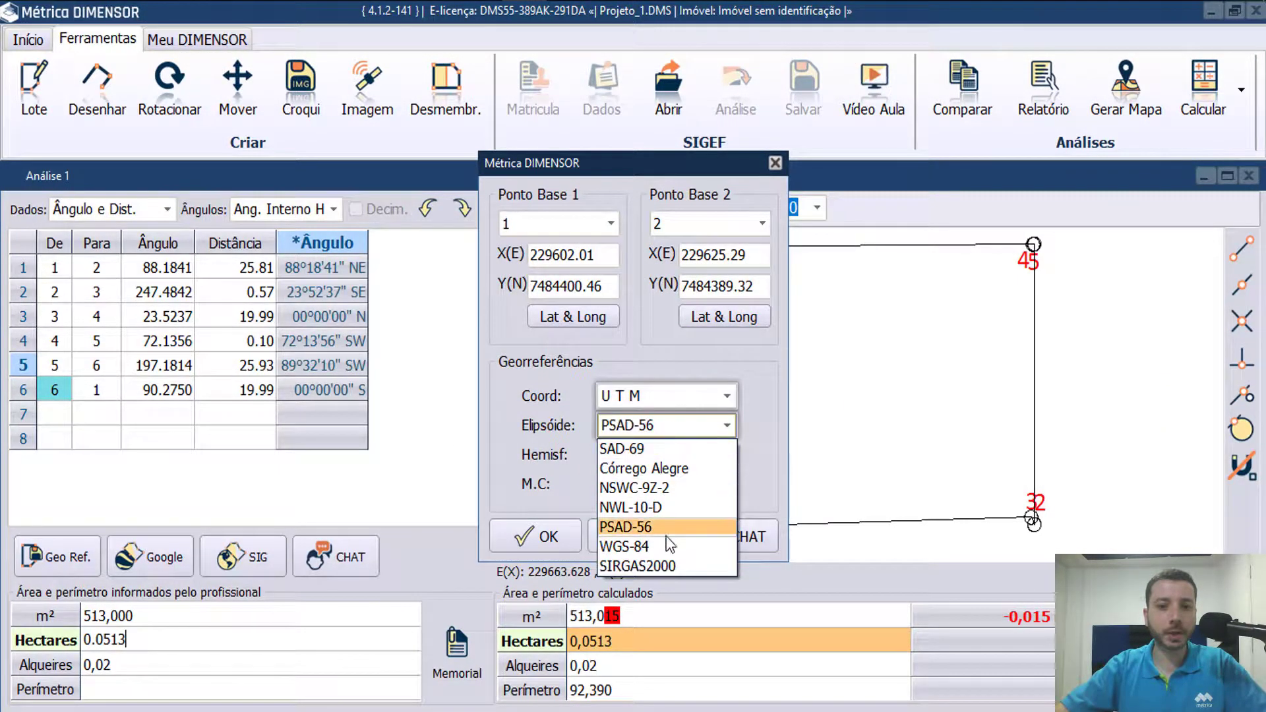
left_click(666, 562)
left_click(697, 461)
left_click(669, 516)
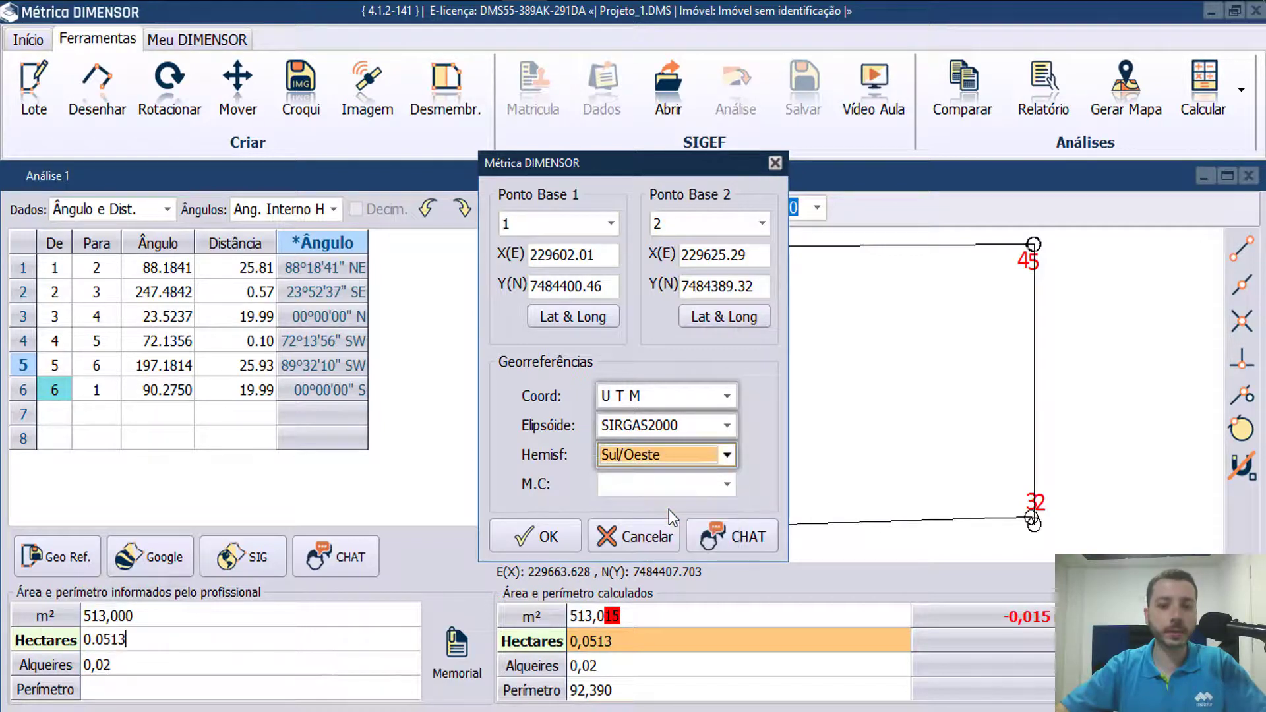
left_click(691, 489)
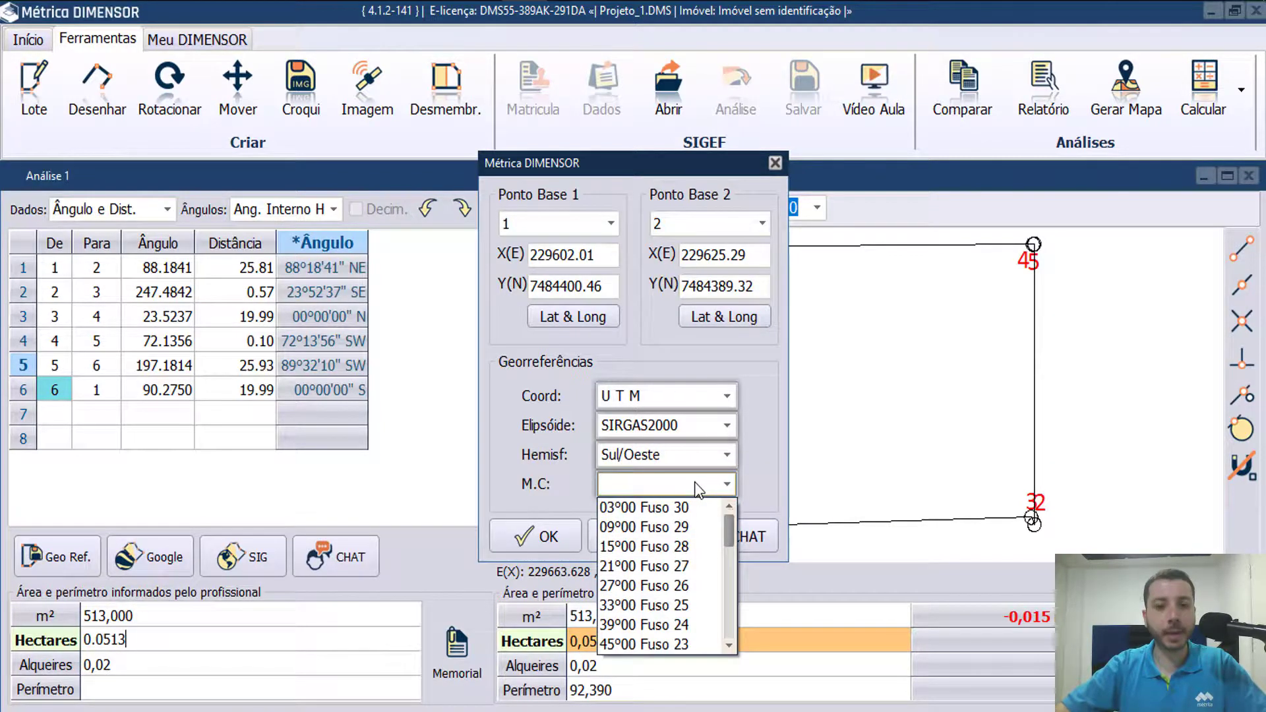
left_click(660, 645)
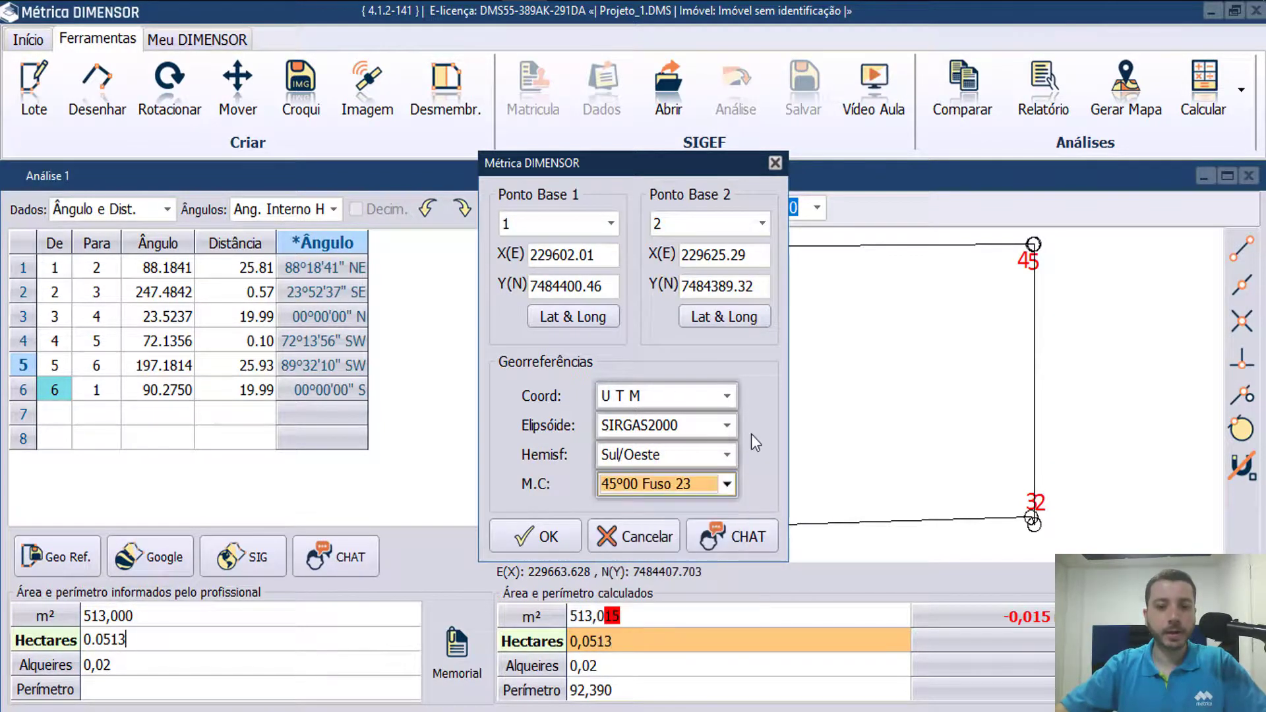
left_click(549, 537)
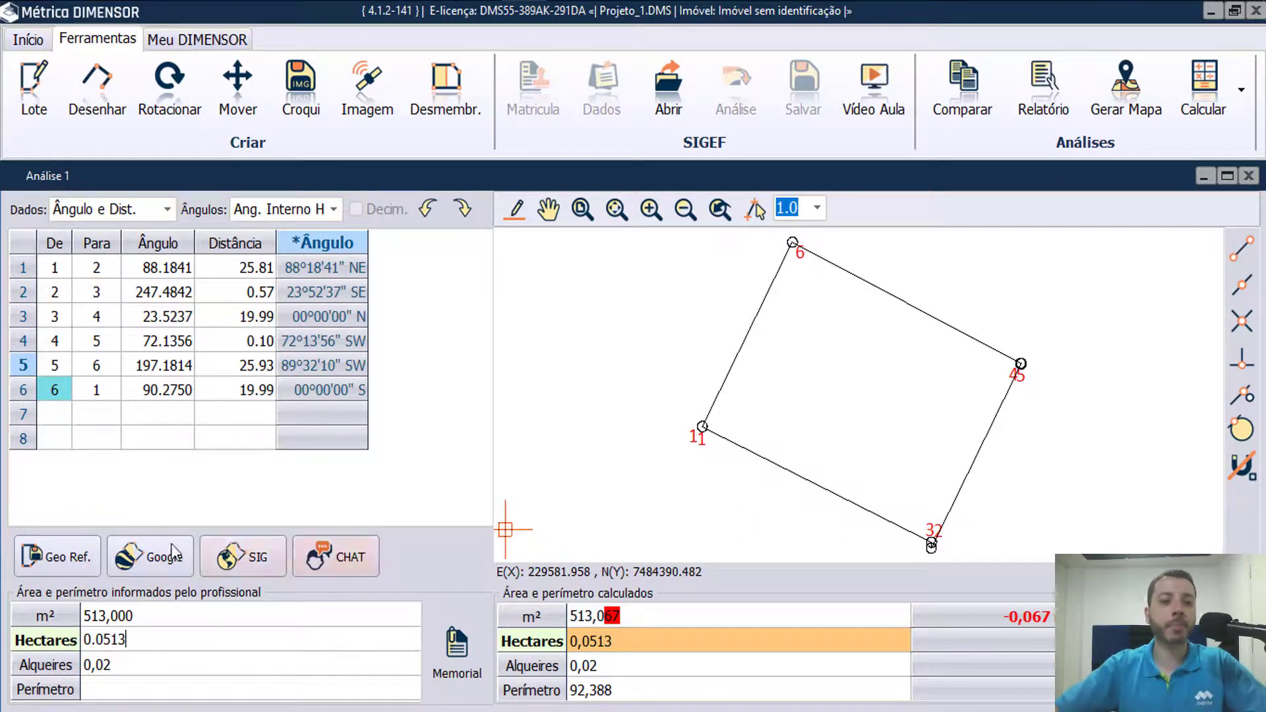
- Check the lot's location on the Google satellite map, examine its generated croqui for matrículas, and close both views
left_click(146, 559)
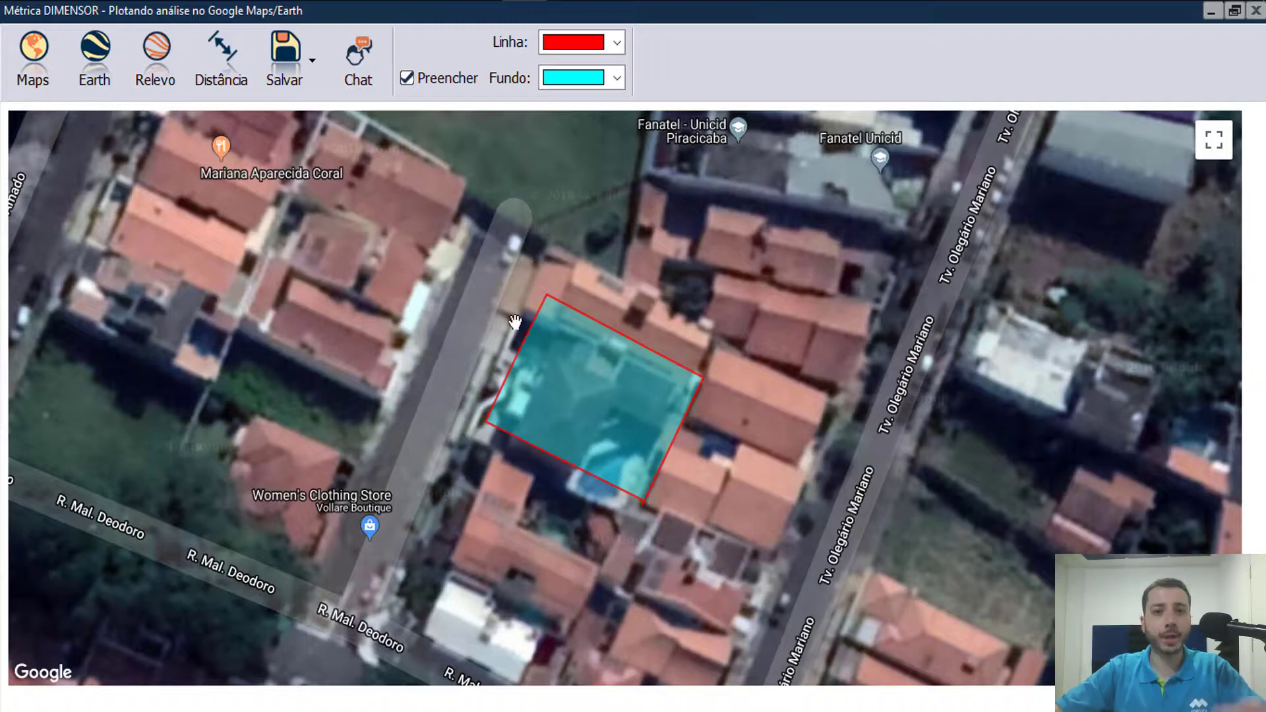
left_click(1256, 11)
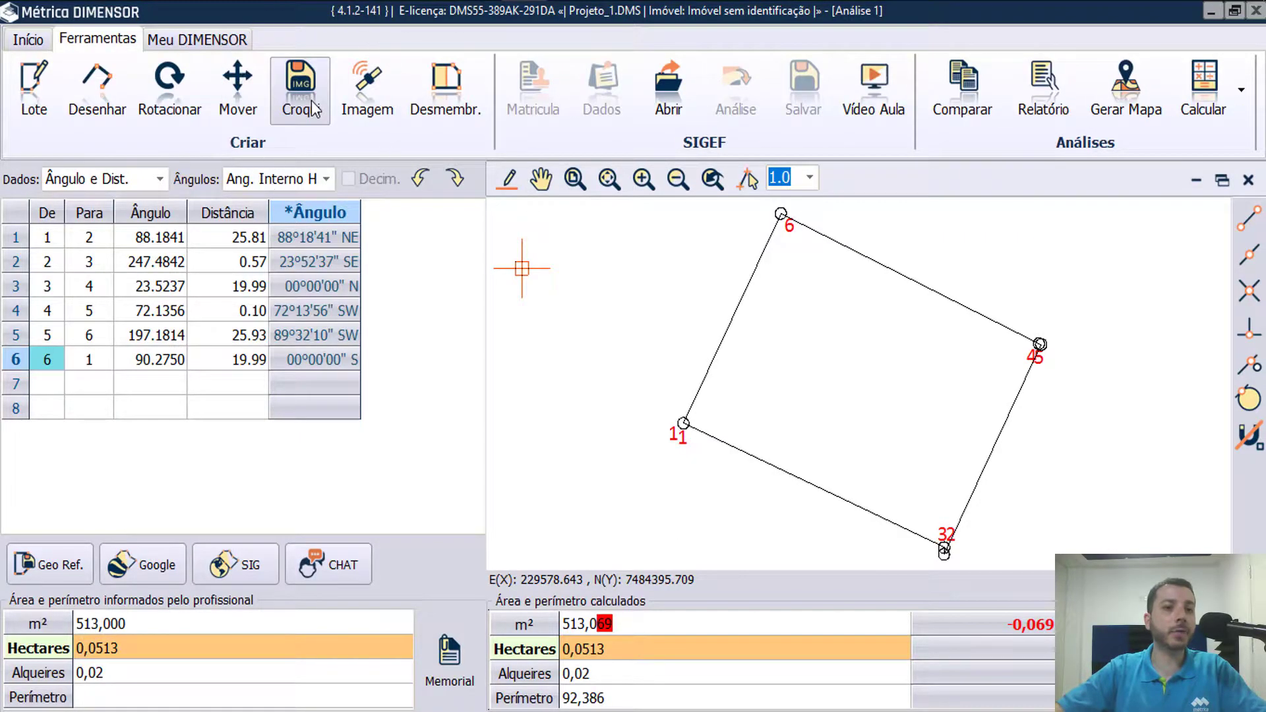
key("ctrl")
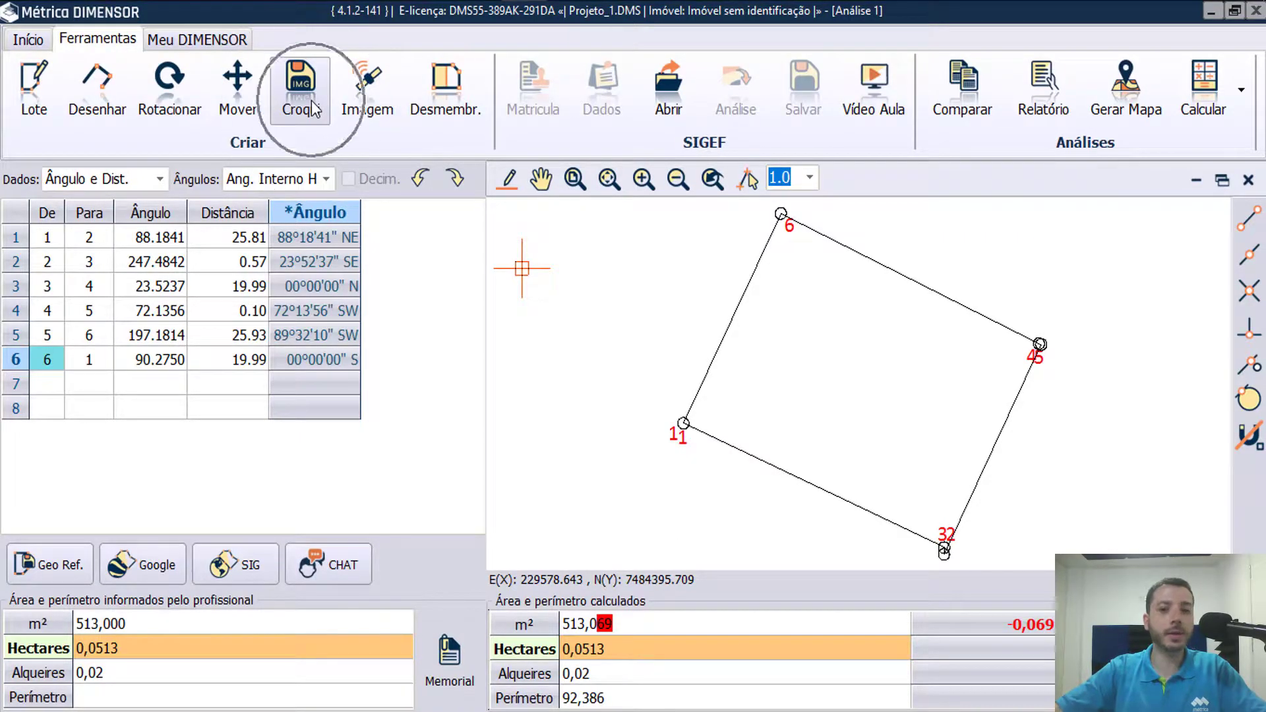
left_click(313, 110)
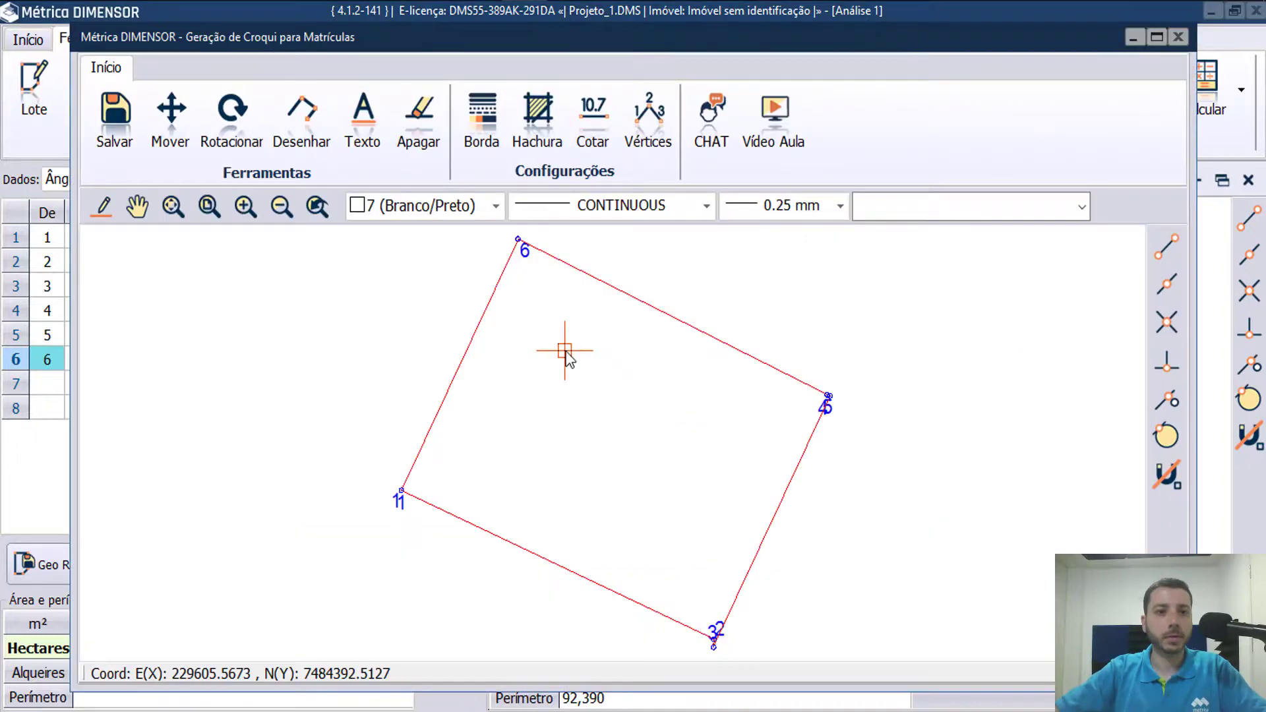
key("ctrl")
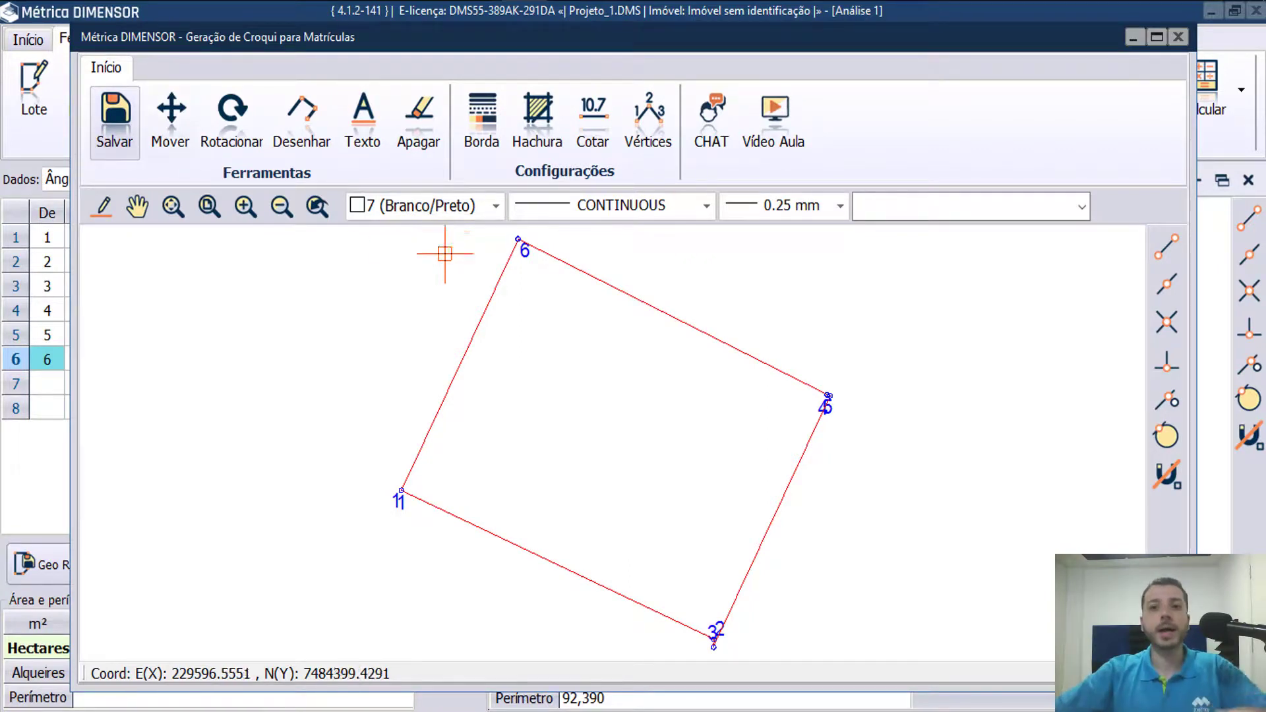
left_click(1177, 36)
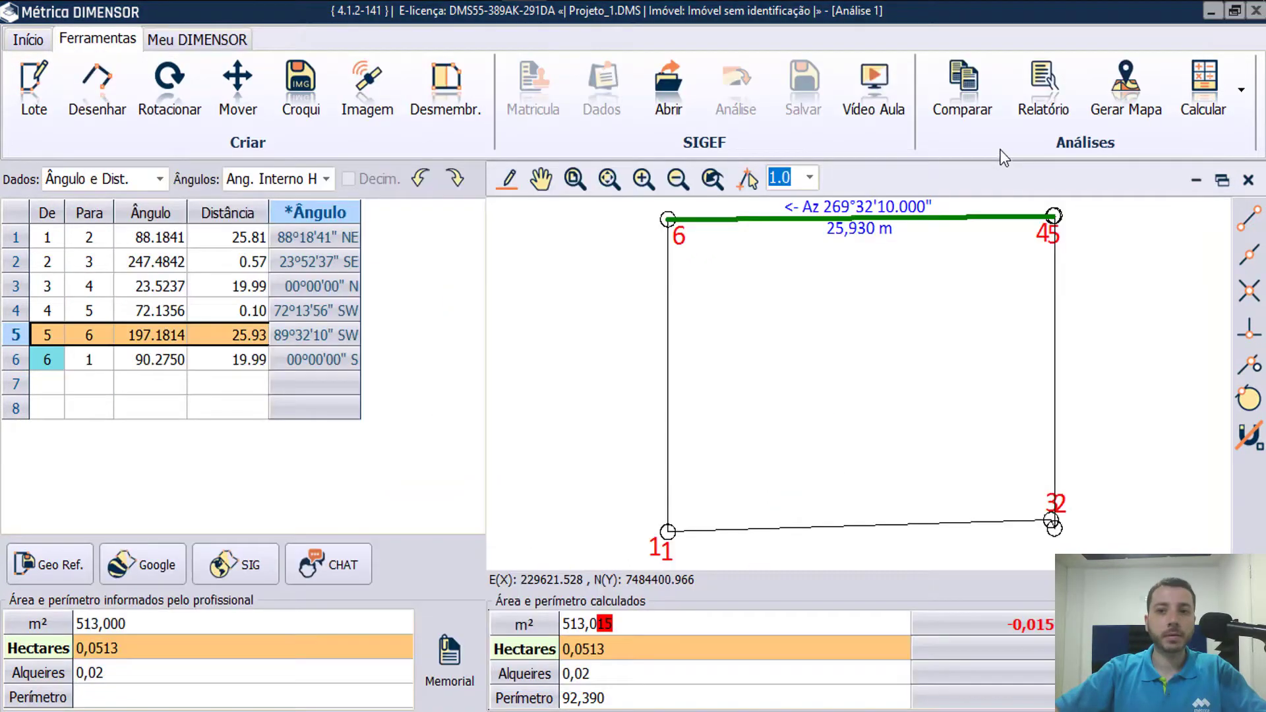
- Generate the analysis map and examine its table of internal angles, distances and azimuths and the lot drawing
key("ctrl")
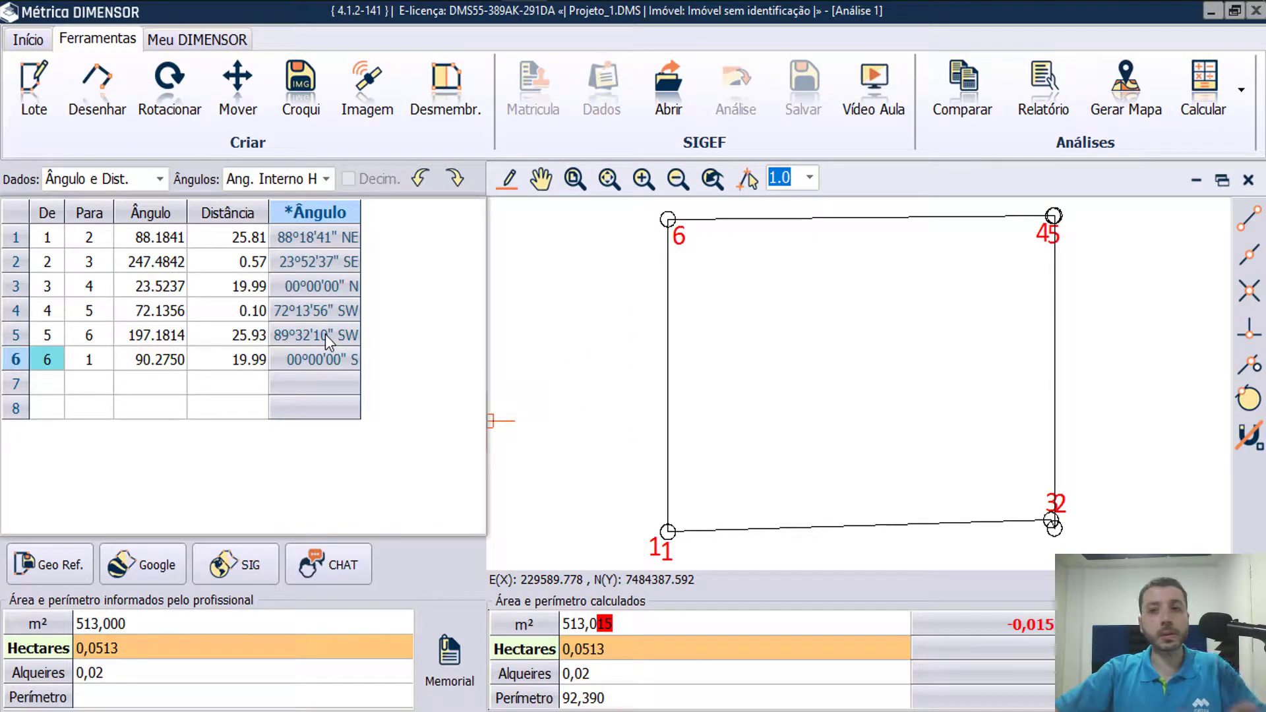
left_click(1126, 84)
scroll(868, 231, "up", 5)
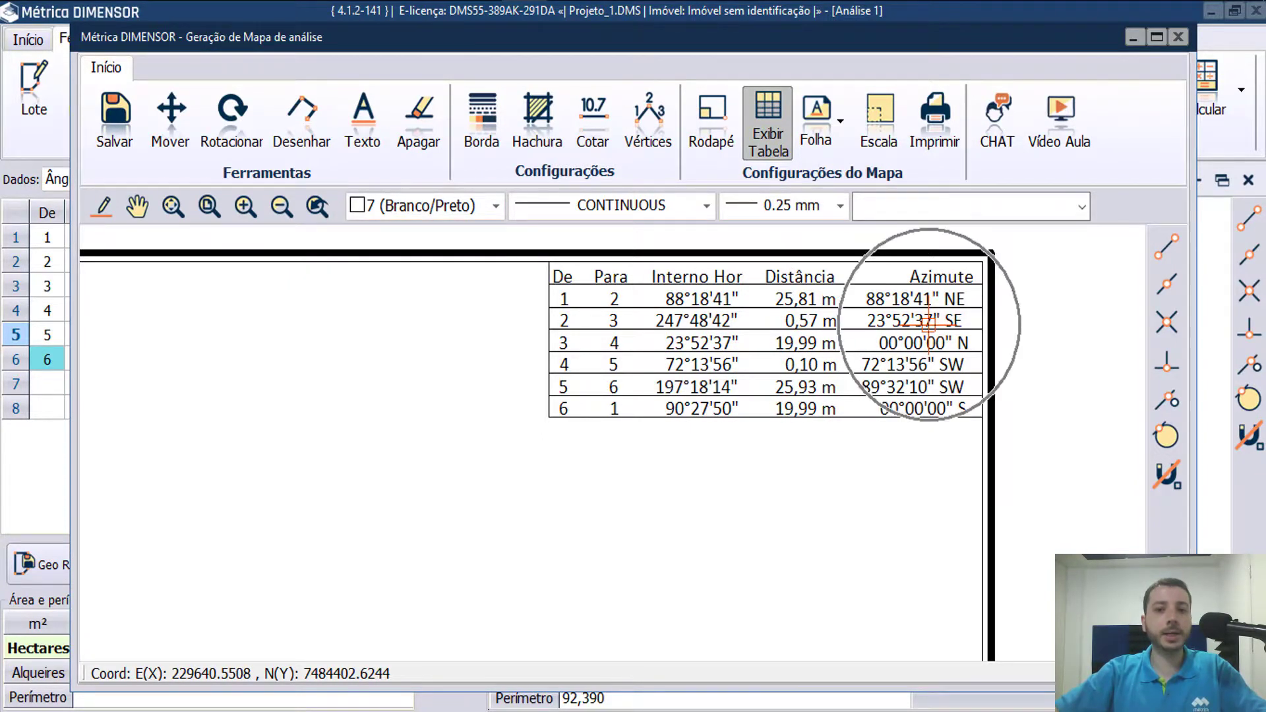
scroll(929, 322, "down", 4)
middle_click_drag(633, 382, 816, 272)
scroll(816, 272, "down", 1)
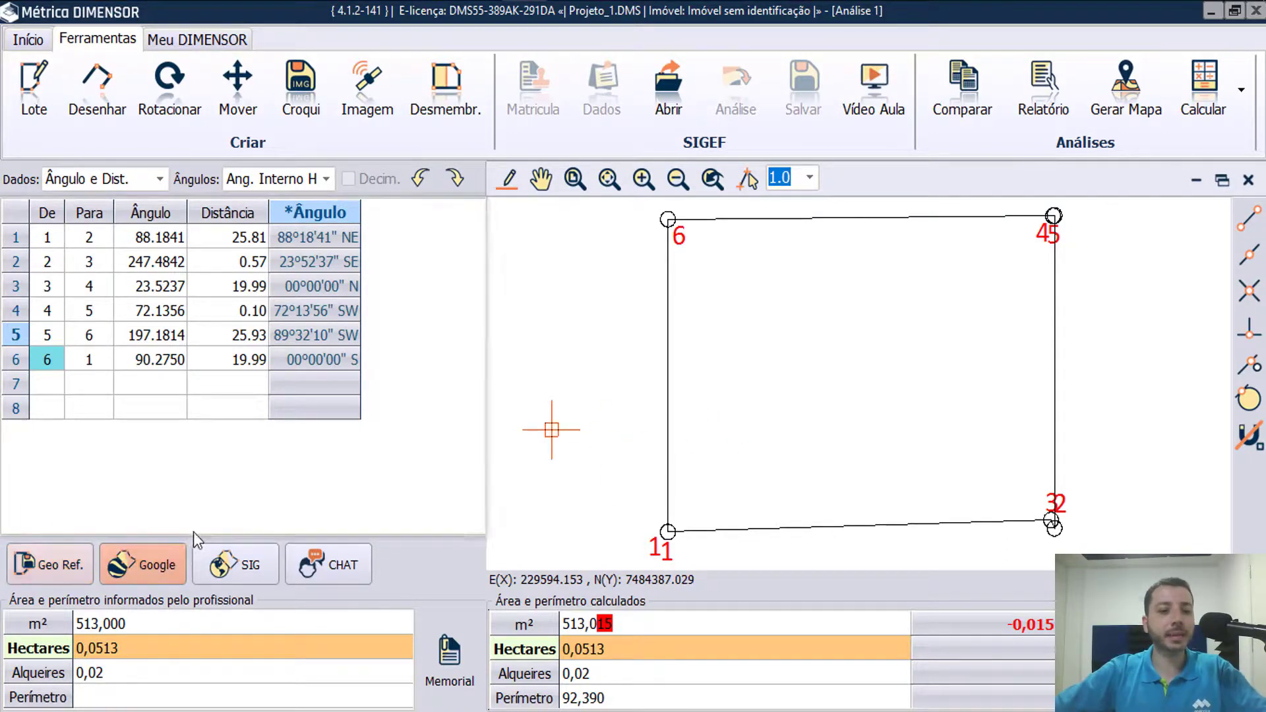
- Plot the lot in the SIG on the Curso layer and choose to link matrícula data to it
left_click(224, 568)
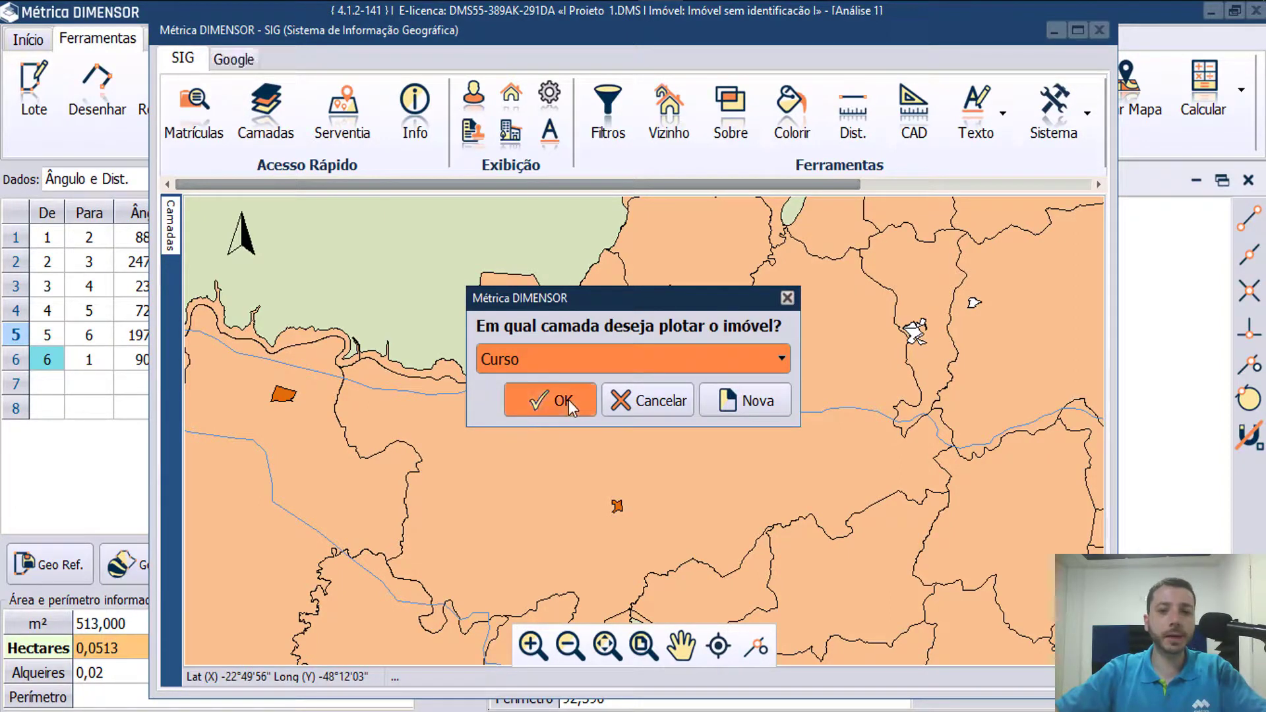
left_click(571, 399)
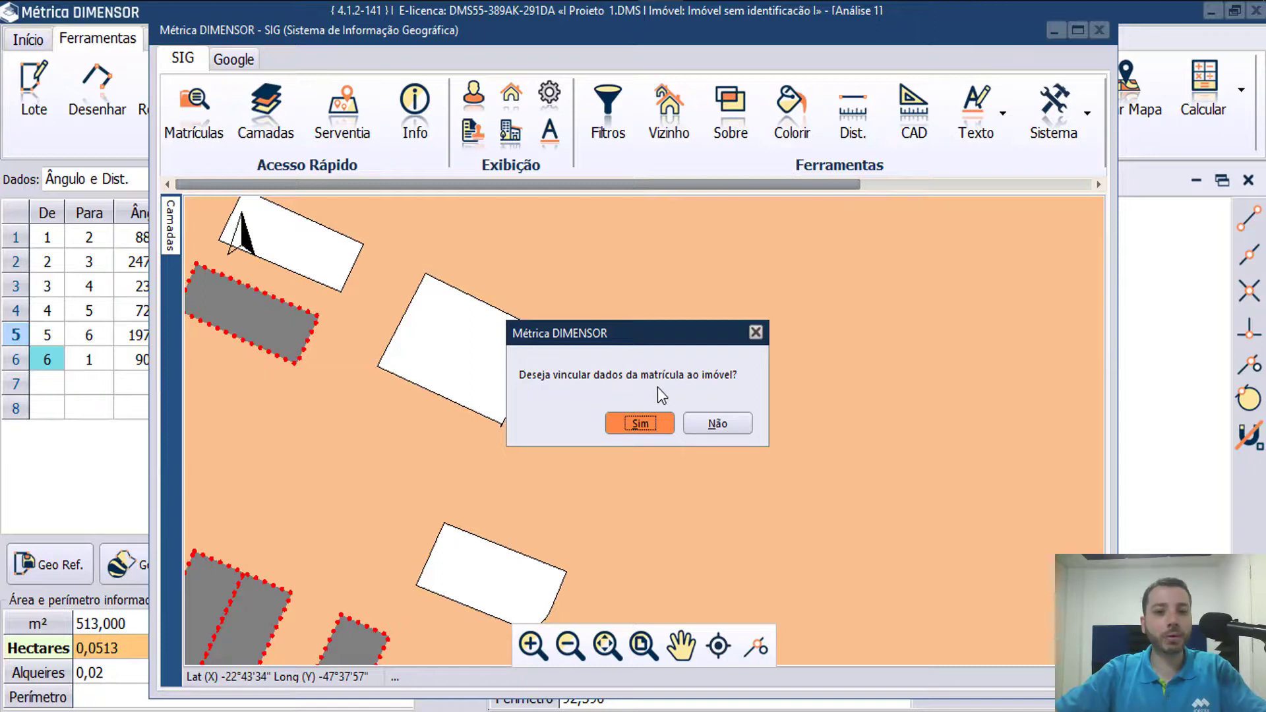
left_click(649, 425)
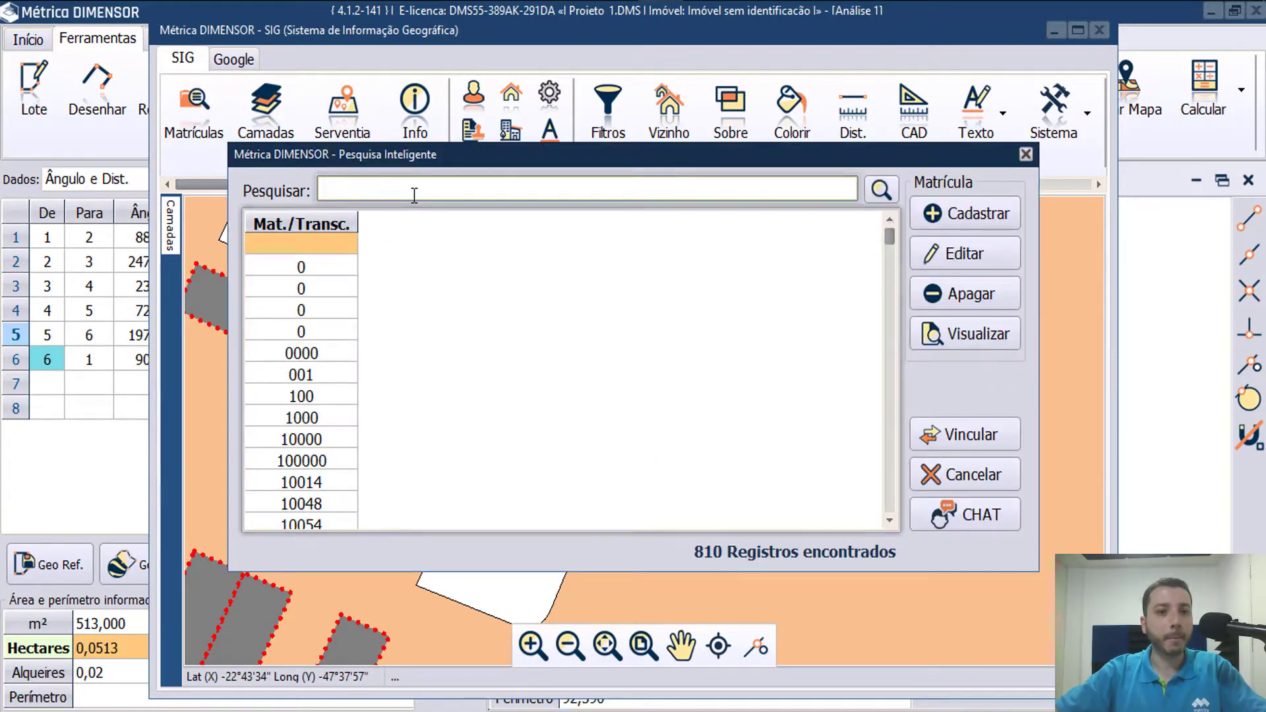
left_click(415, 193)
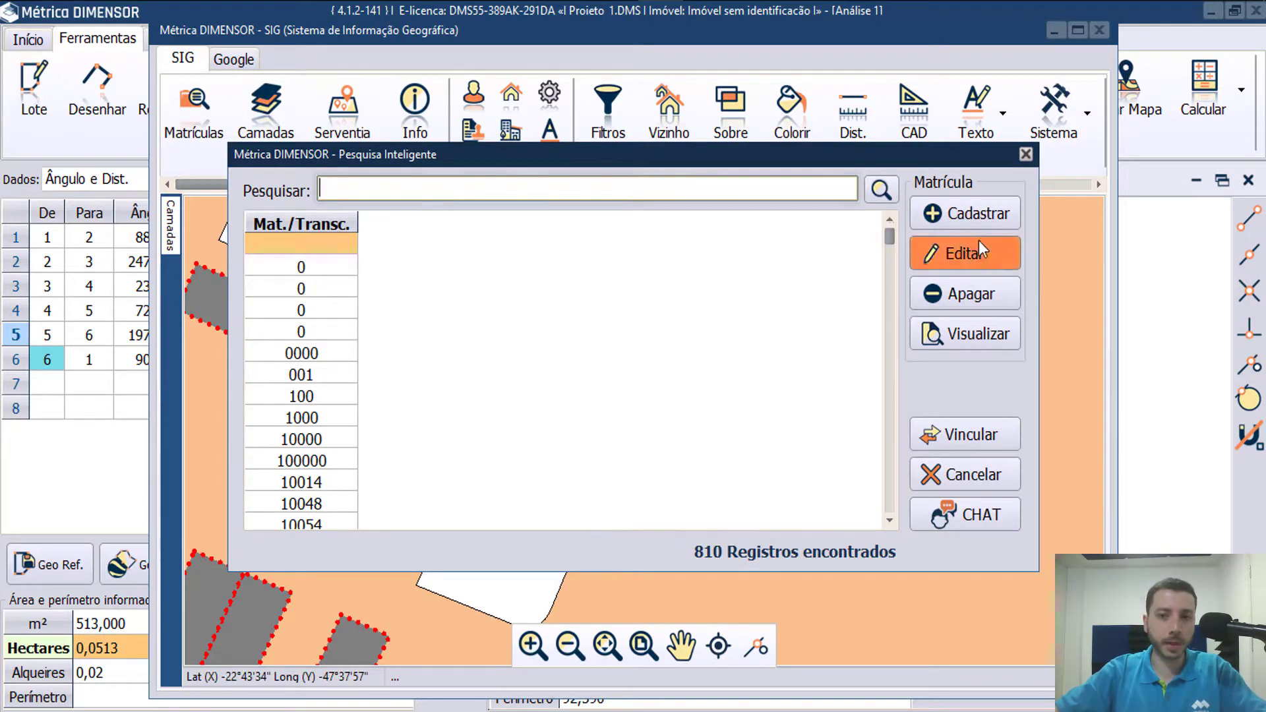
- Examine the new matrícula and owner registration forms, close them without saving, and link the selected record to the lot
left_click(976, 219)
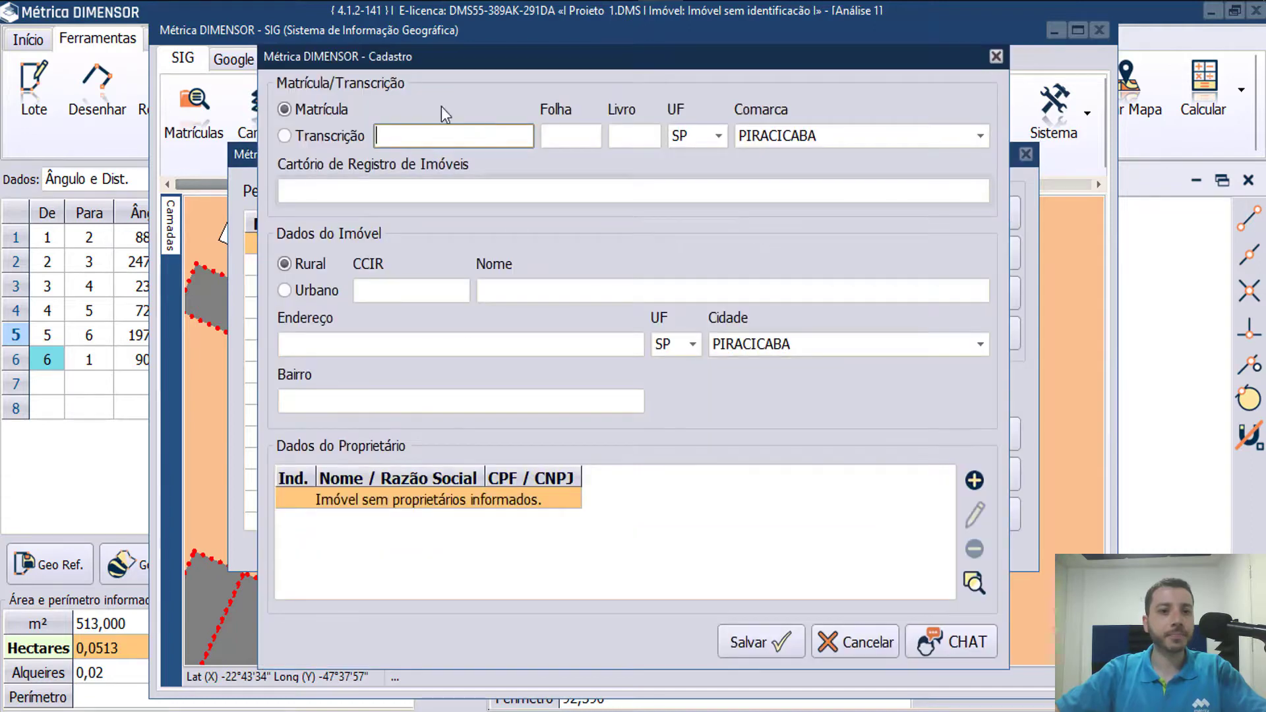
left_click(394, 132)
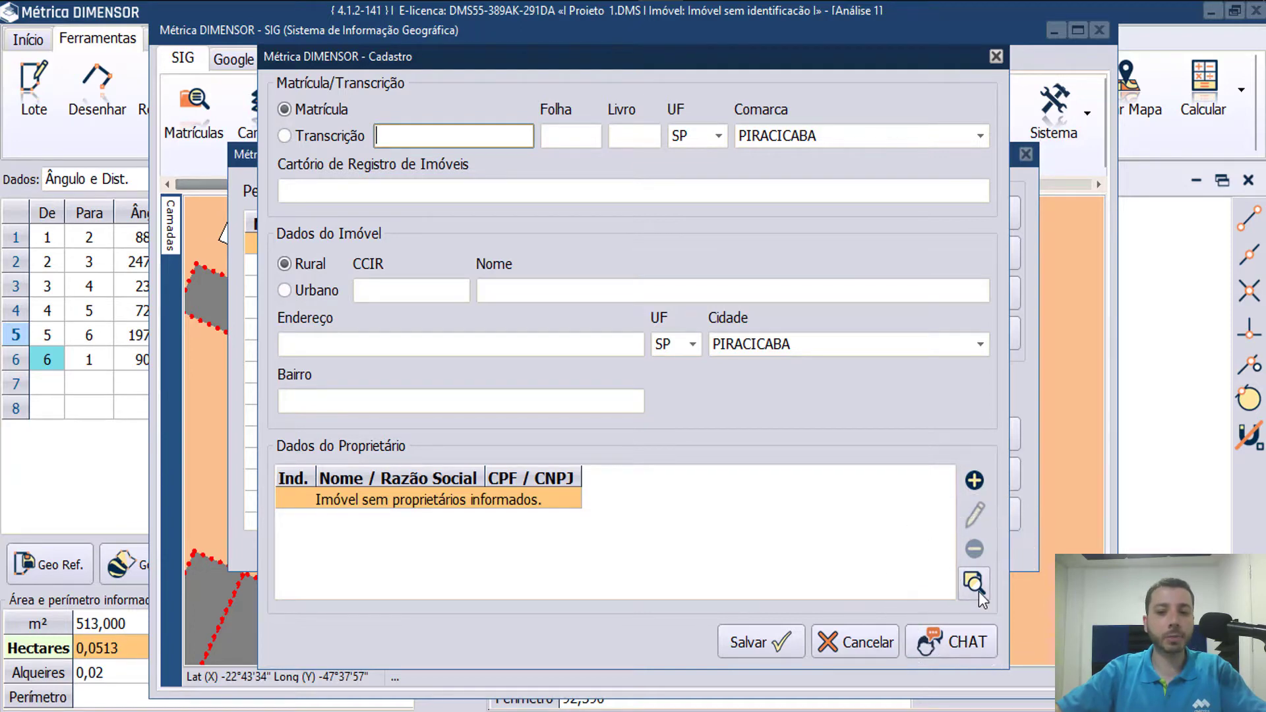
left_click(974, 481)
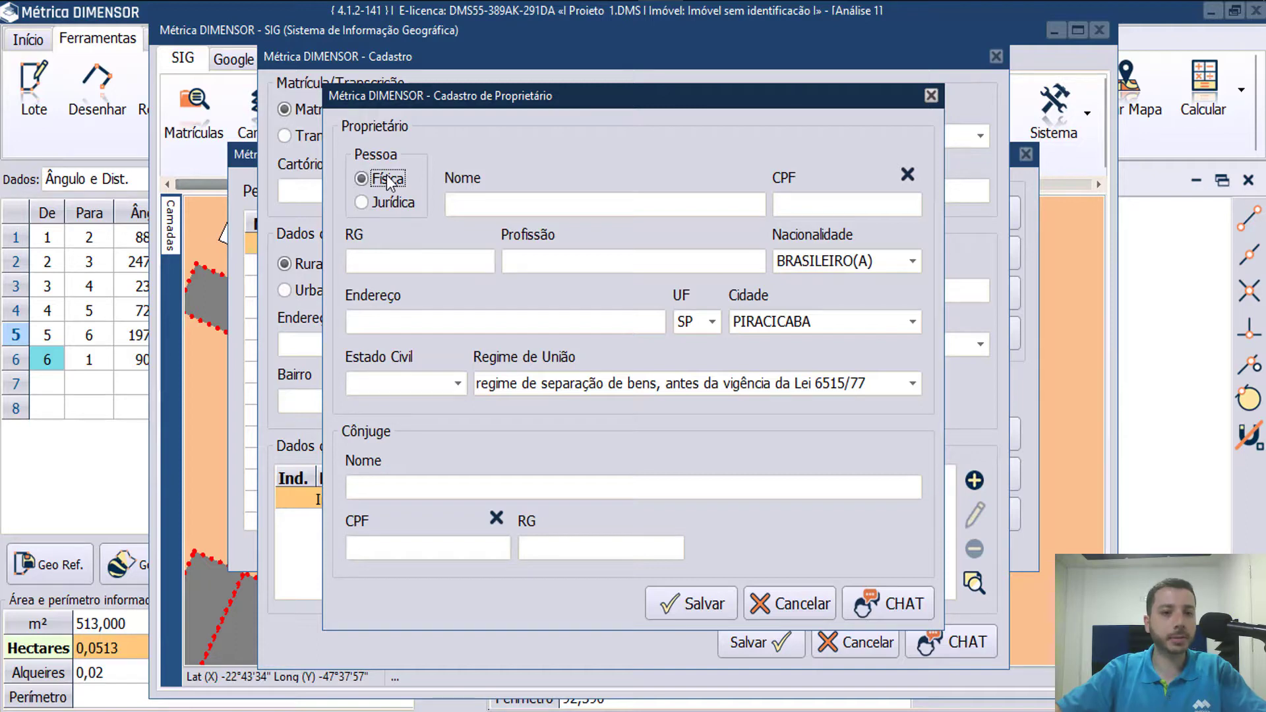
left_click(931, 96)
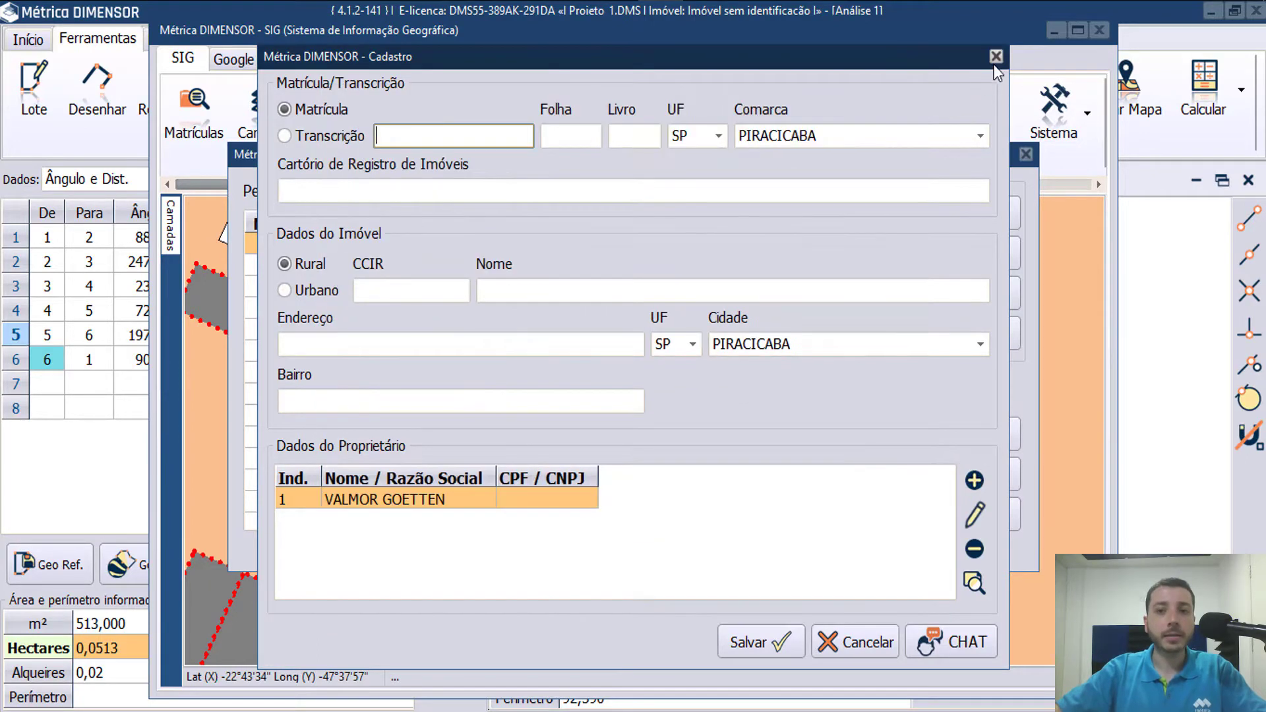
left_click(995, 57)
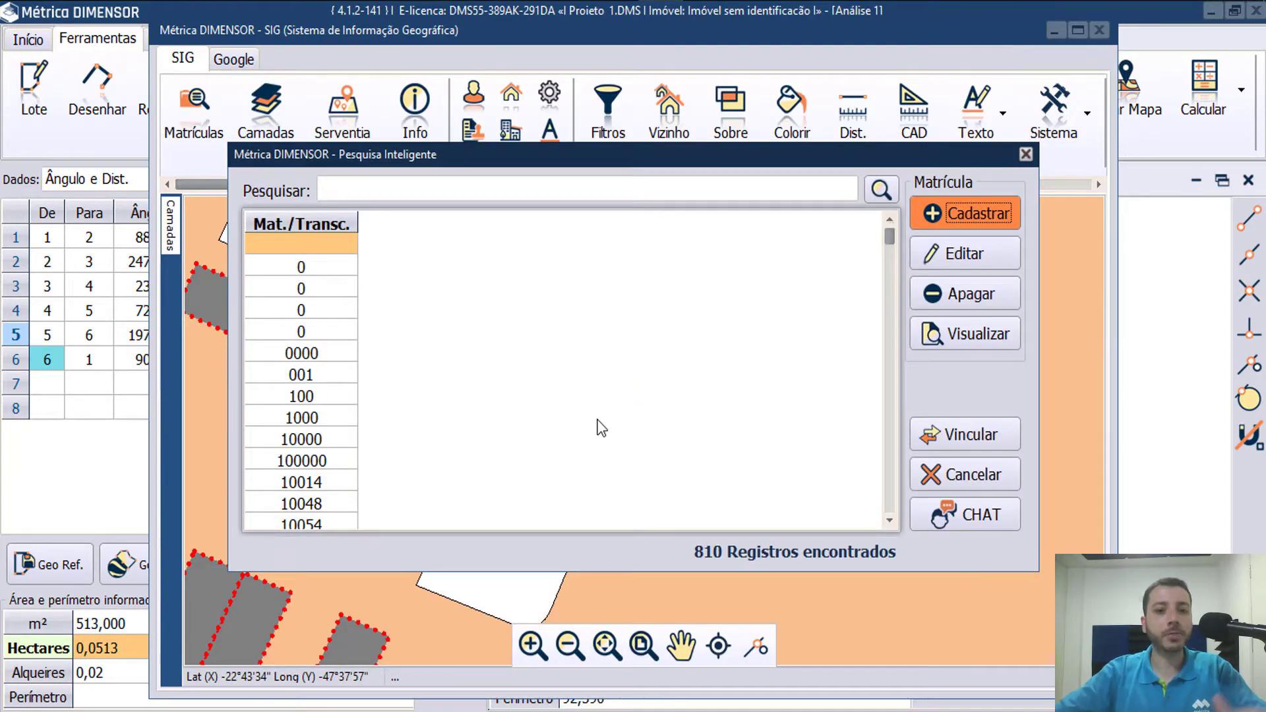
left_click(959, 442)
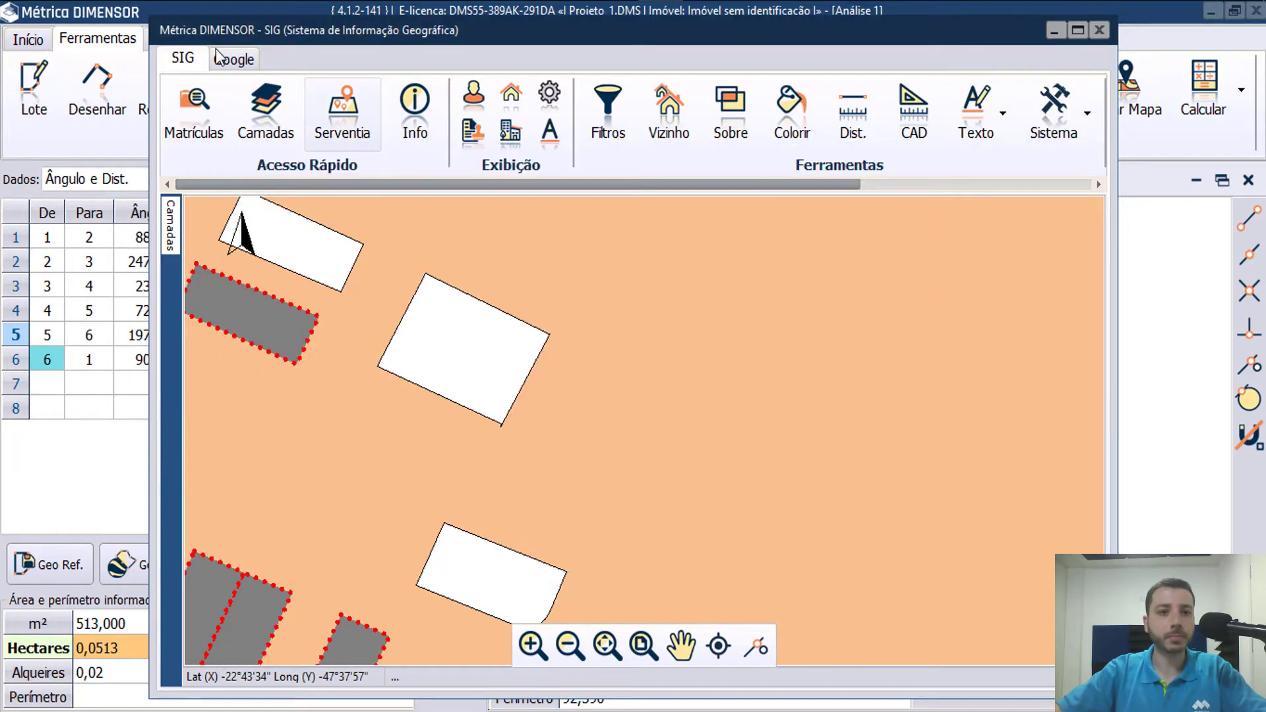
- View the plotted lot and its neighbouring parcels over the SIG's Google satellite imagery, and return to the SIG map
left_click(221, 58)
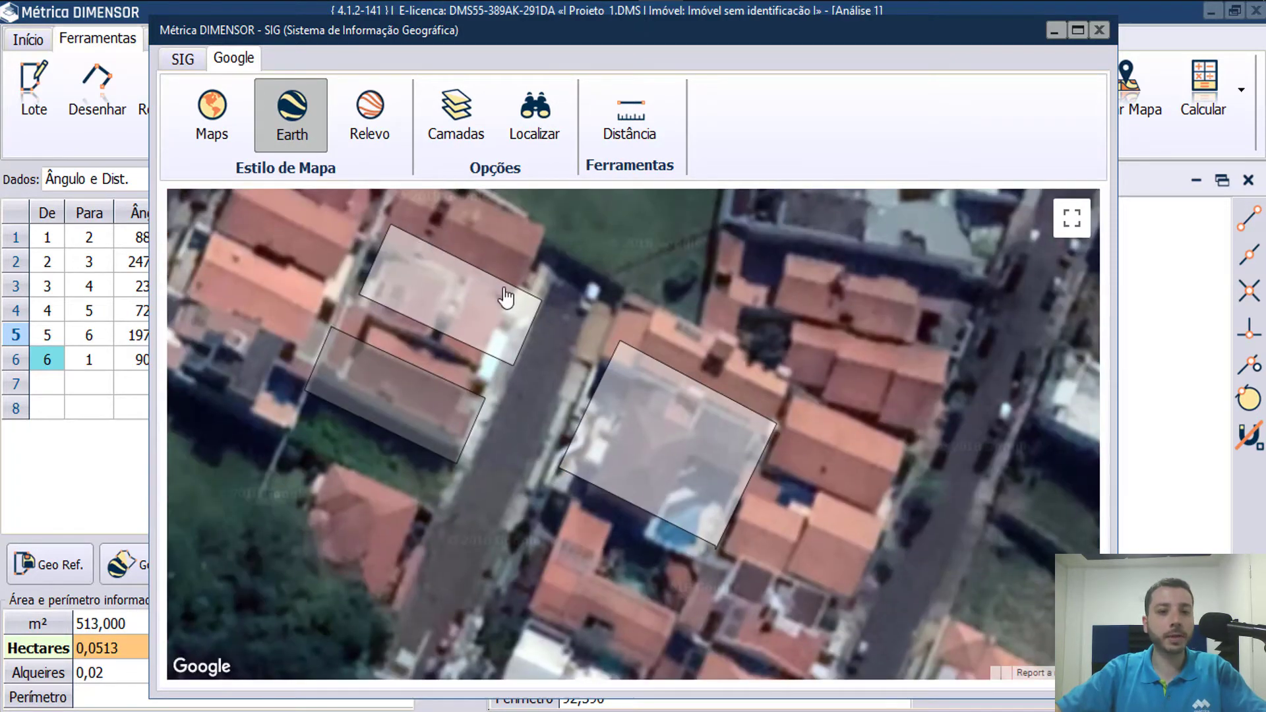
scroll(582, 456, "down", 1)
left_click_drag(593, 524, 579, 395)
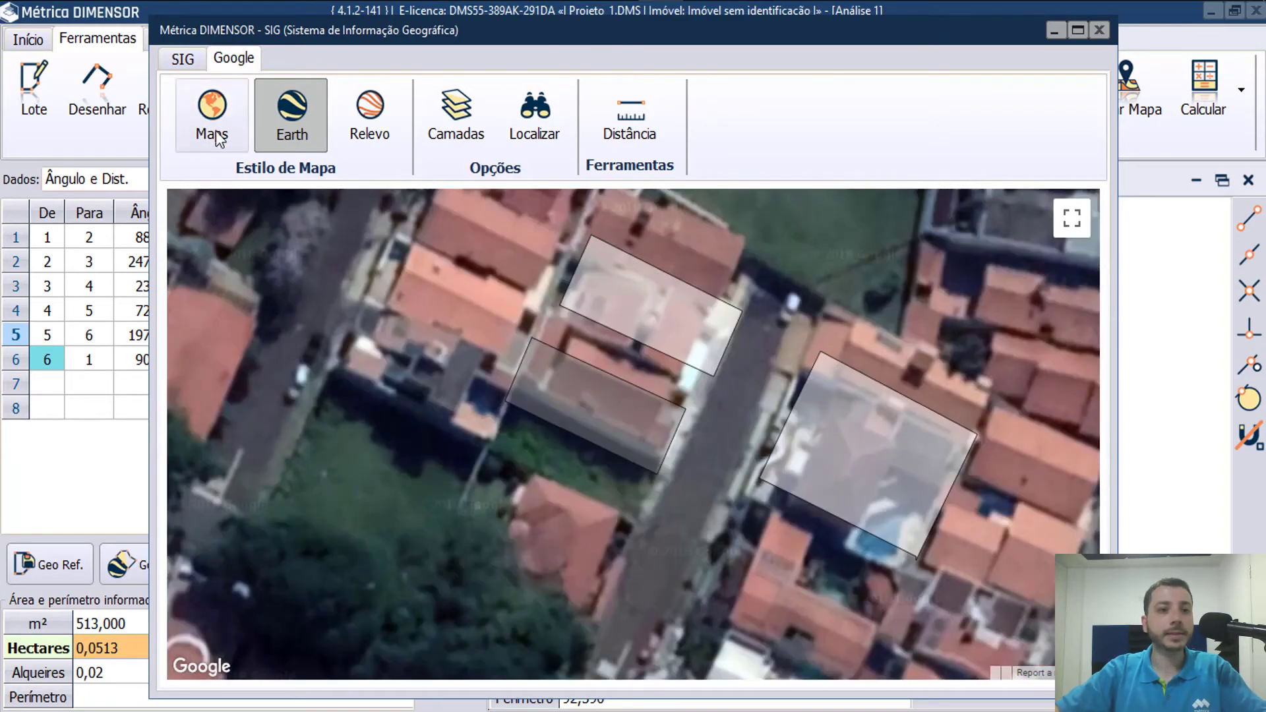
left_click(183, 59)
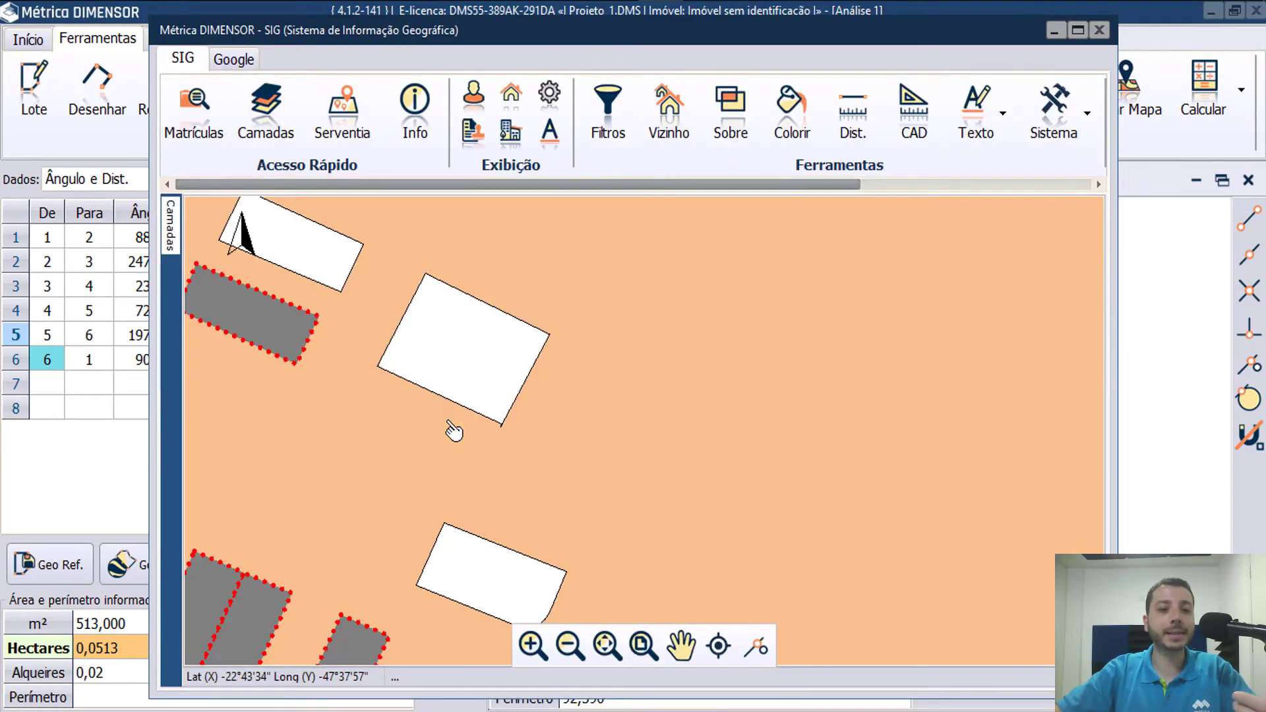
scroll(451, 435, "down", 1)
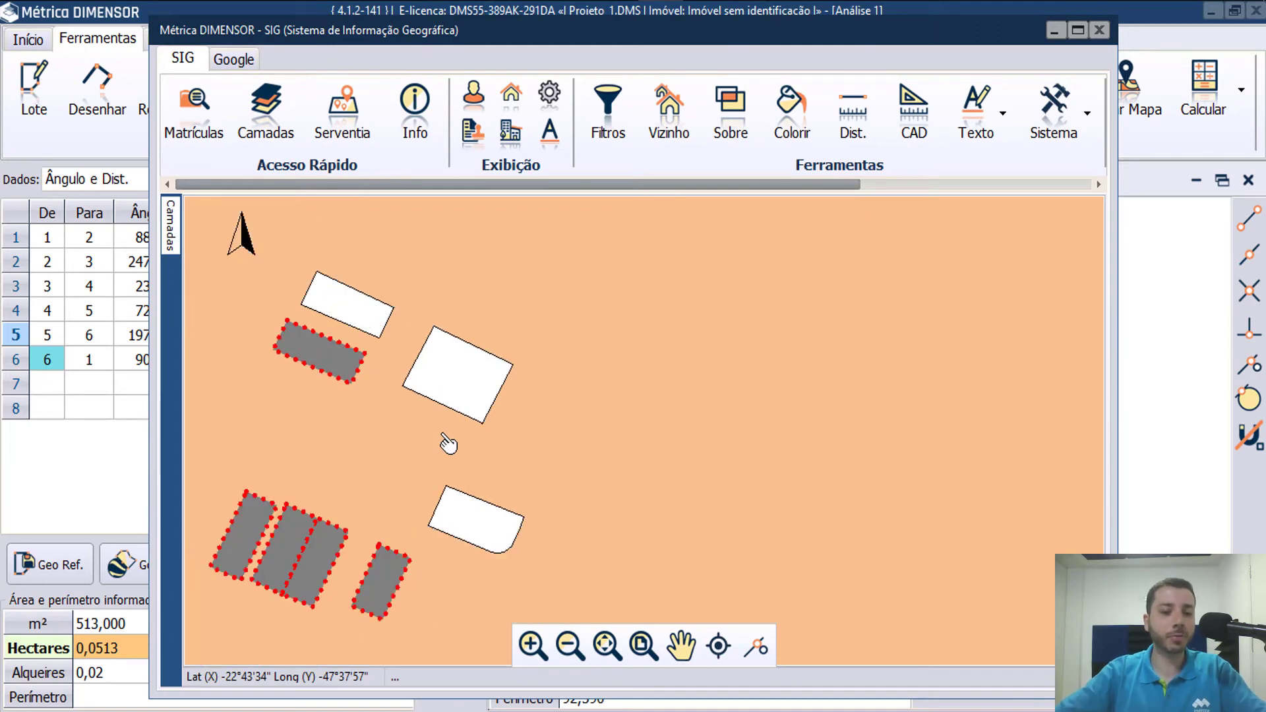